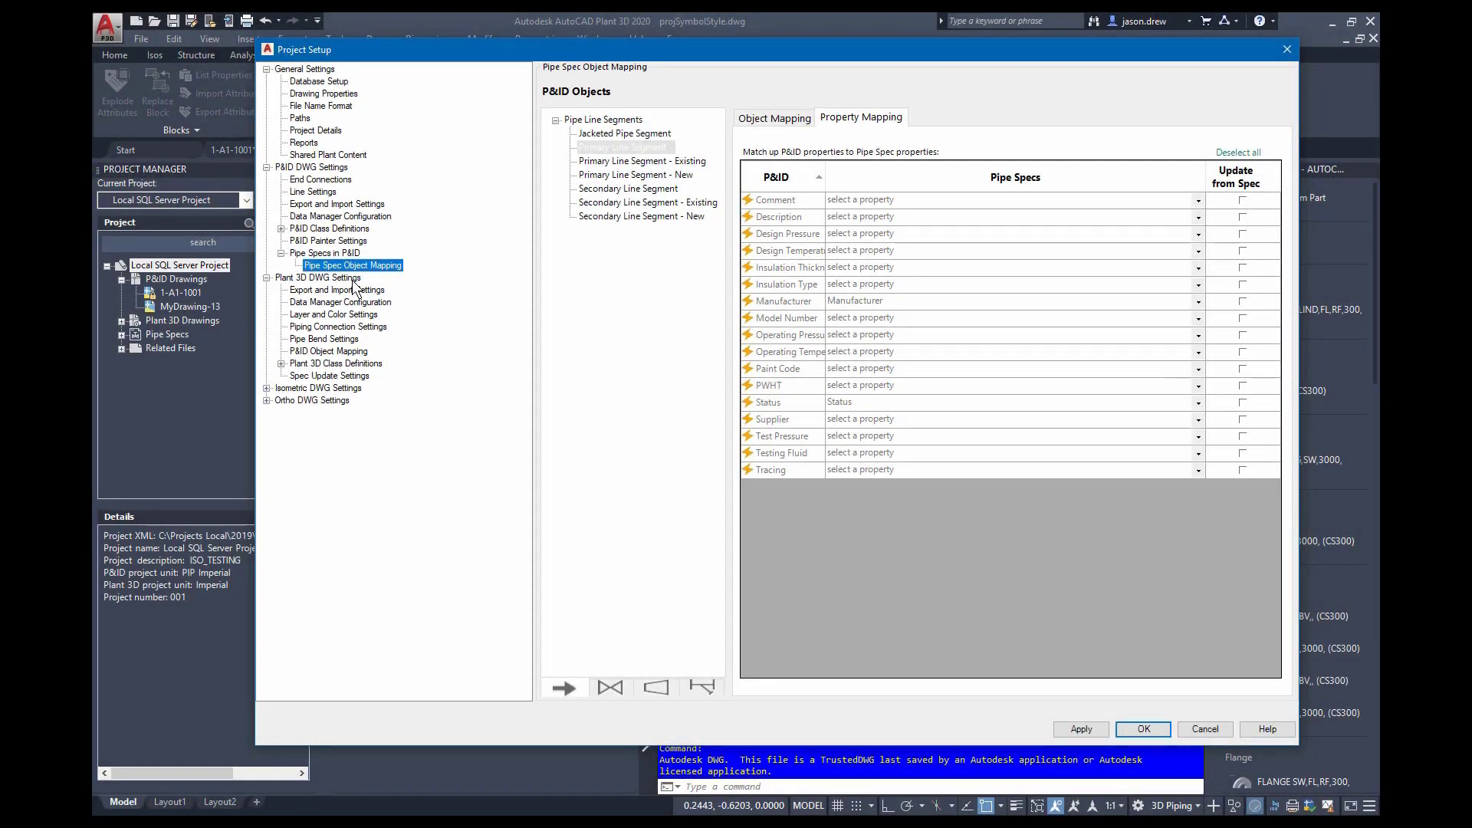
Select the Plant 3D DWG Settings node in the Project Setup tree.
click(335, 278)
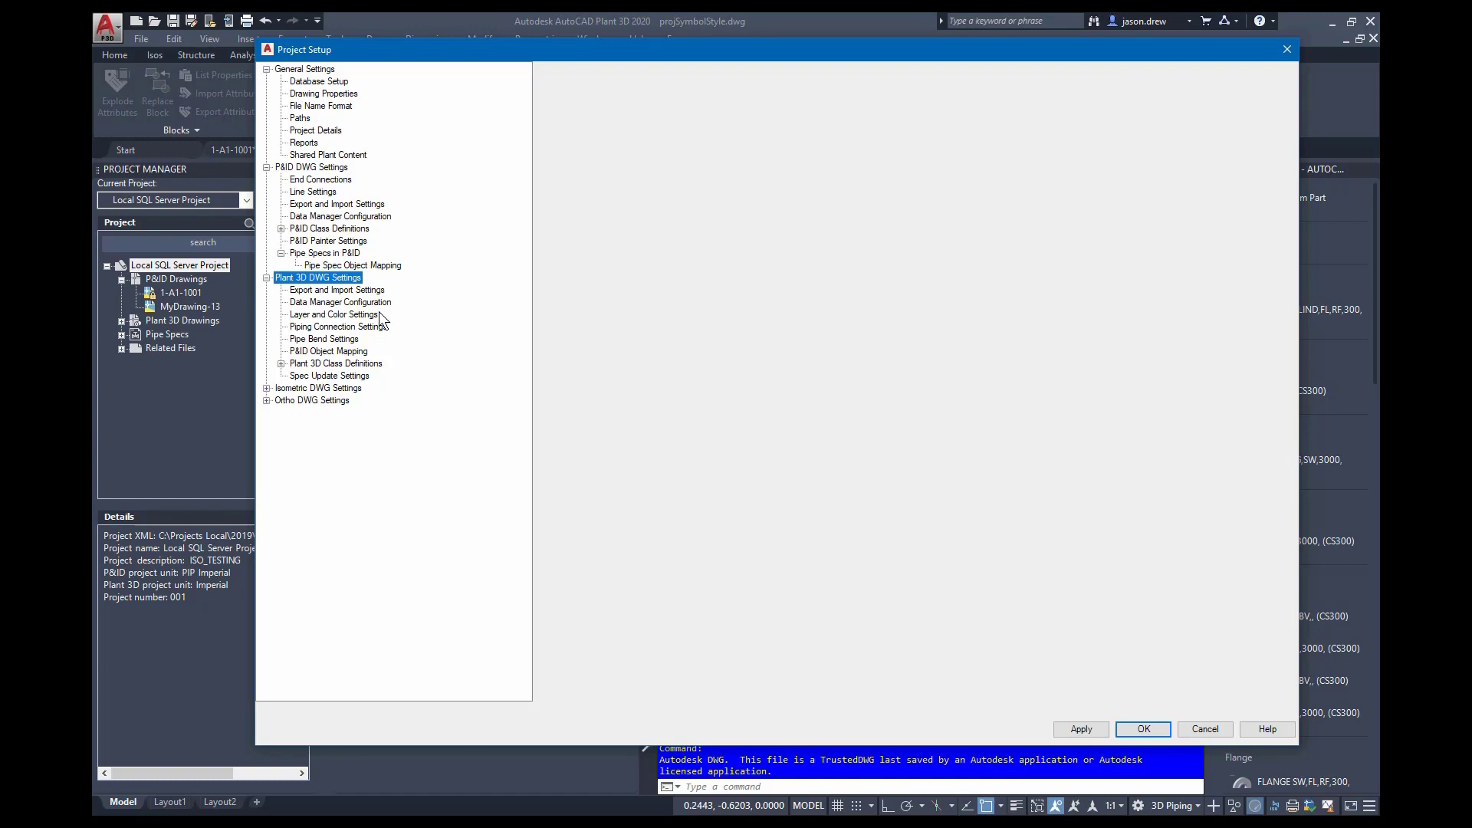
View Export and Import Settings, starting a new mapping but cancelling it.
click(337, 290)
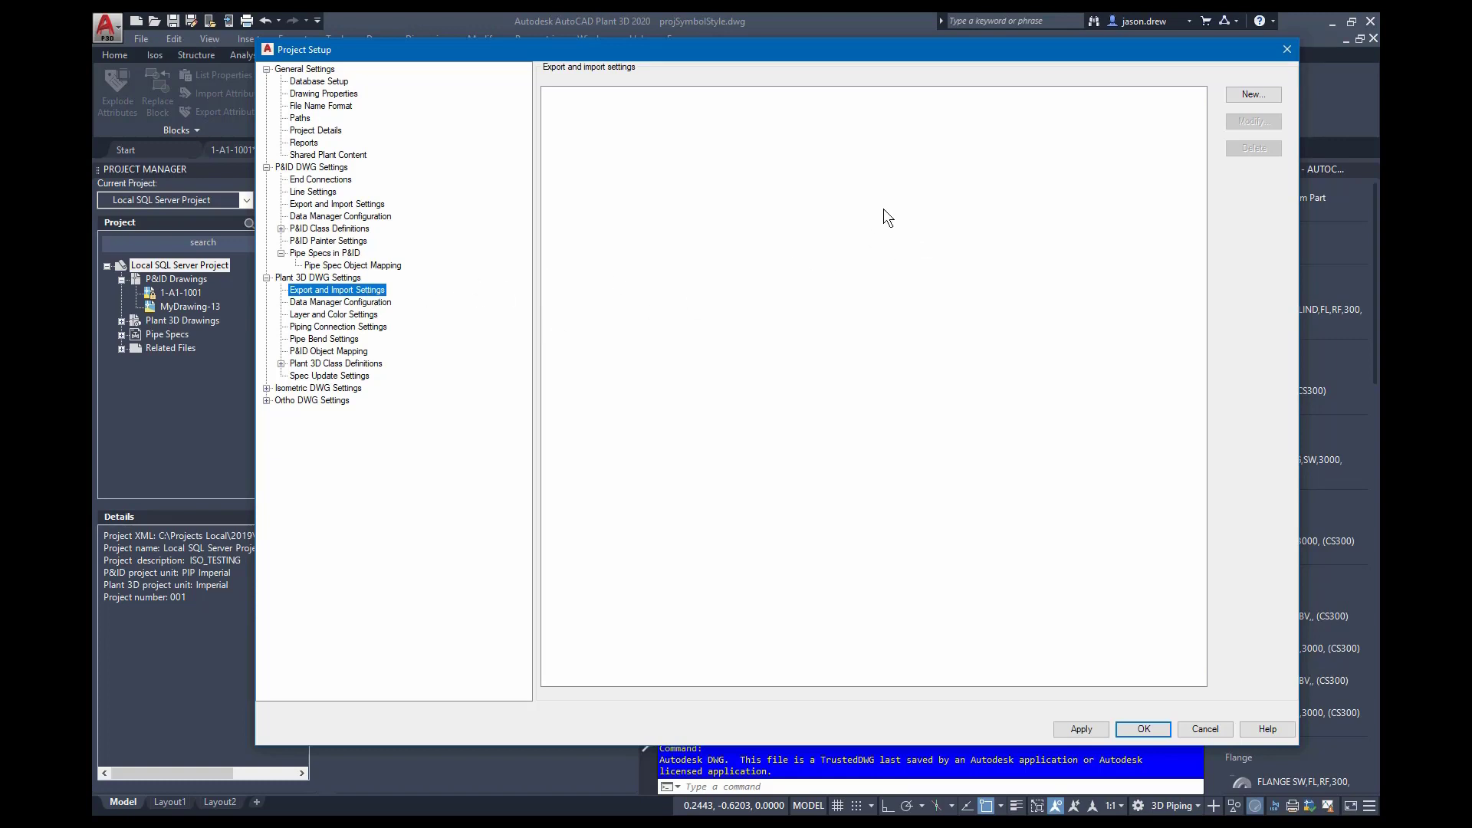
click(1238, 96)
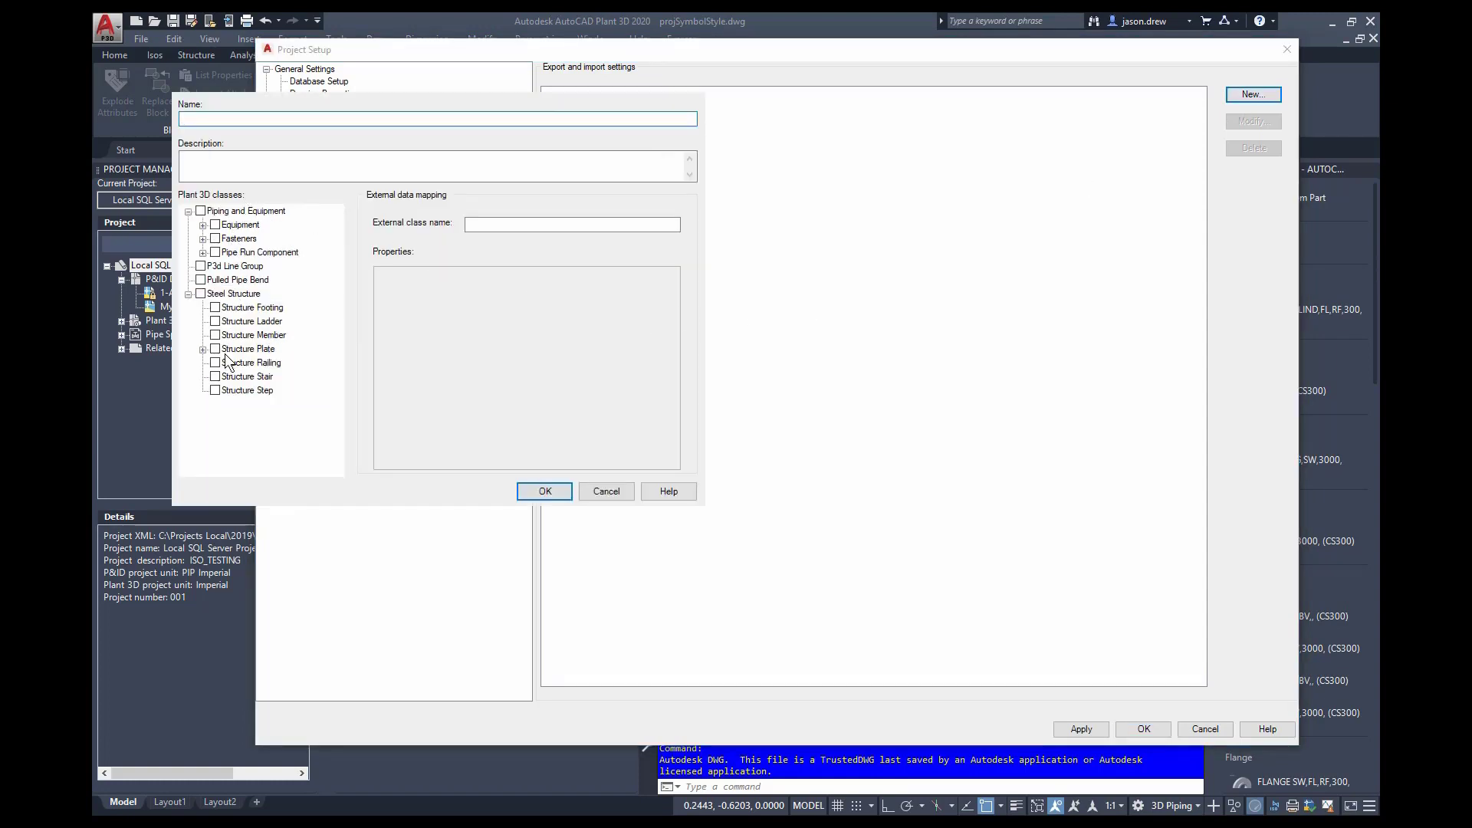
click(606, 492)
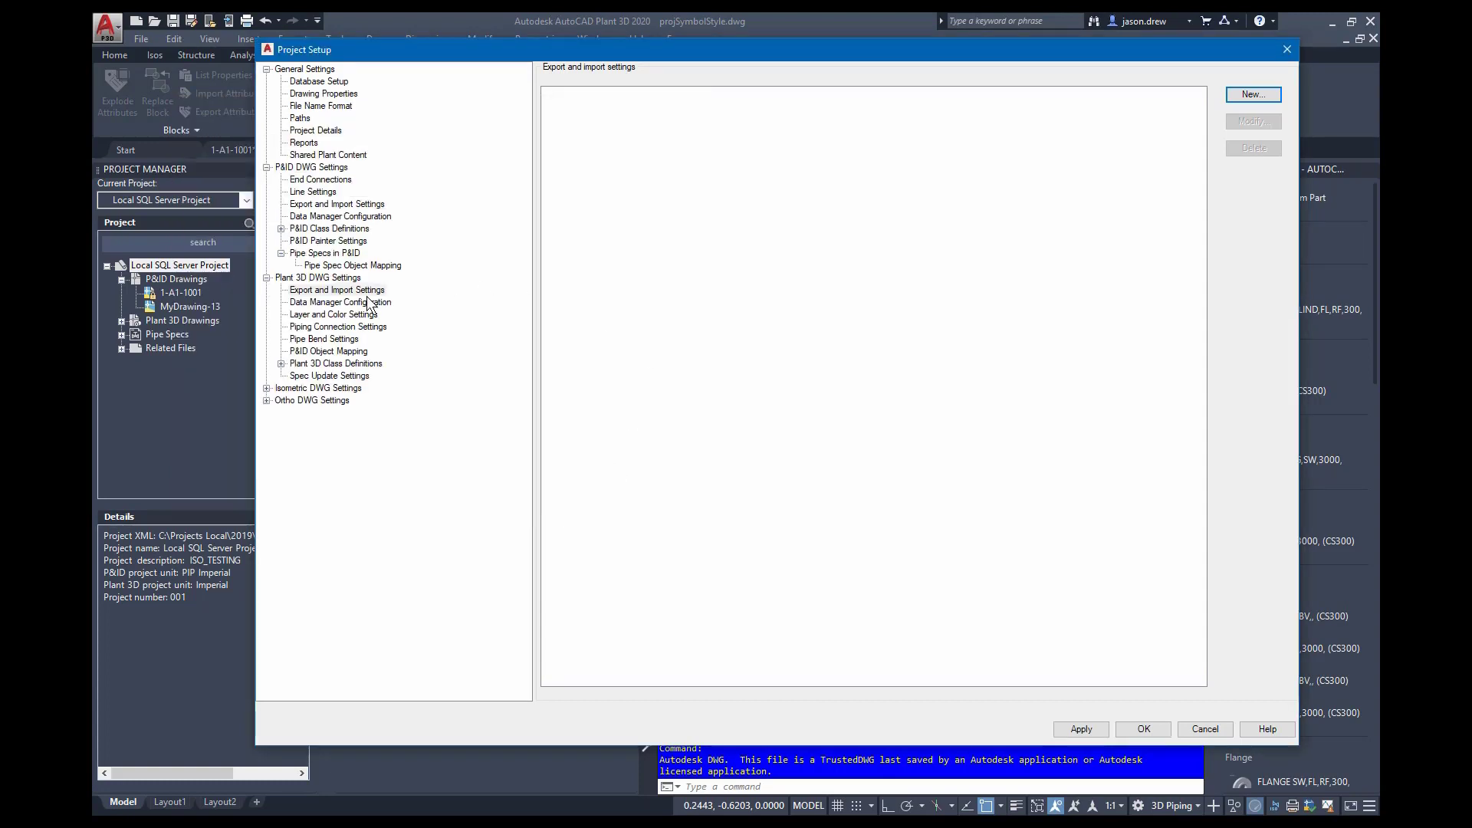
Add a Project Data view whose level 1 groups by a Pipe Run Component property.
click(339, 302)
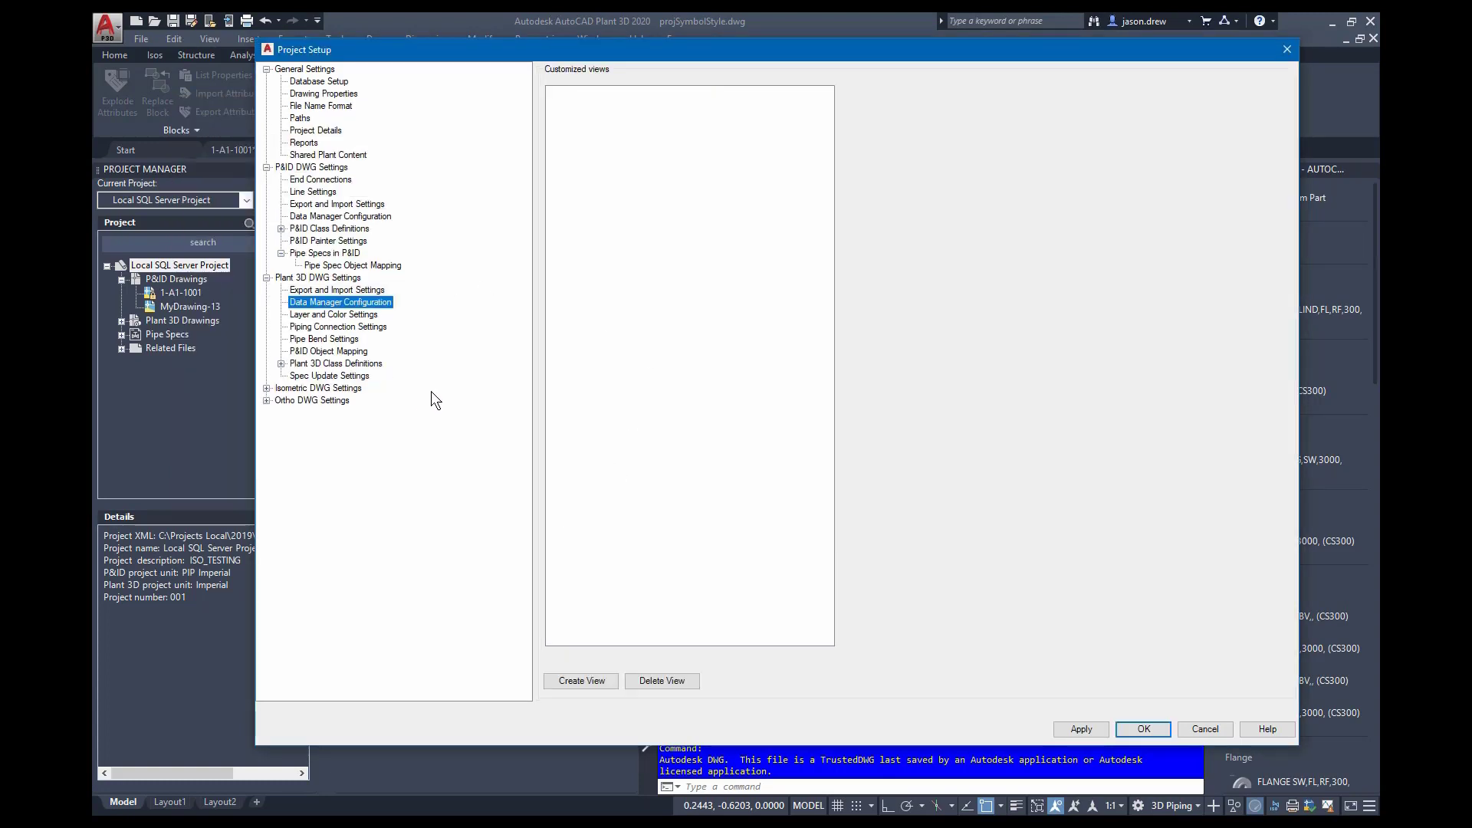
click(576, 681)
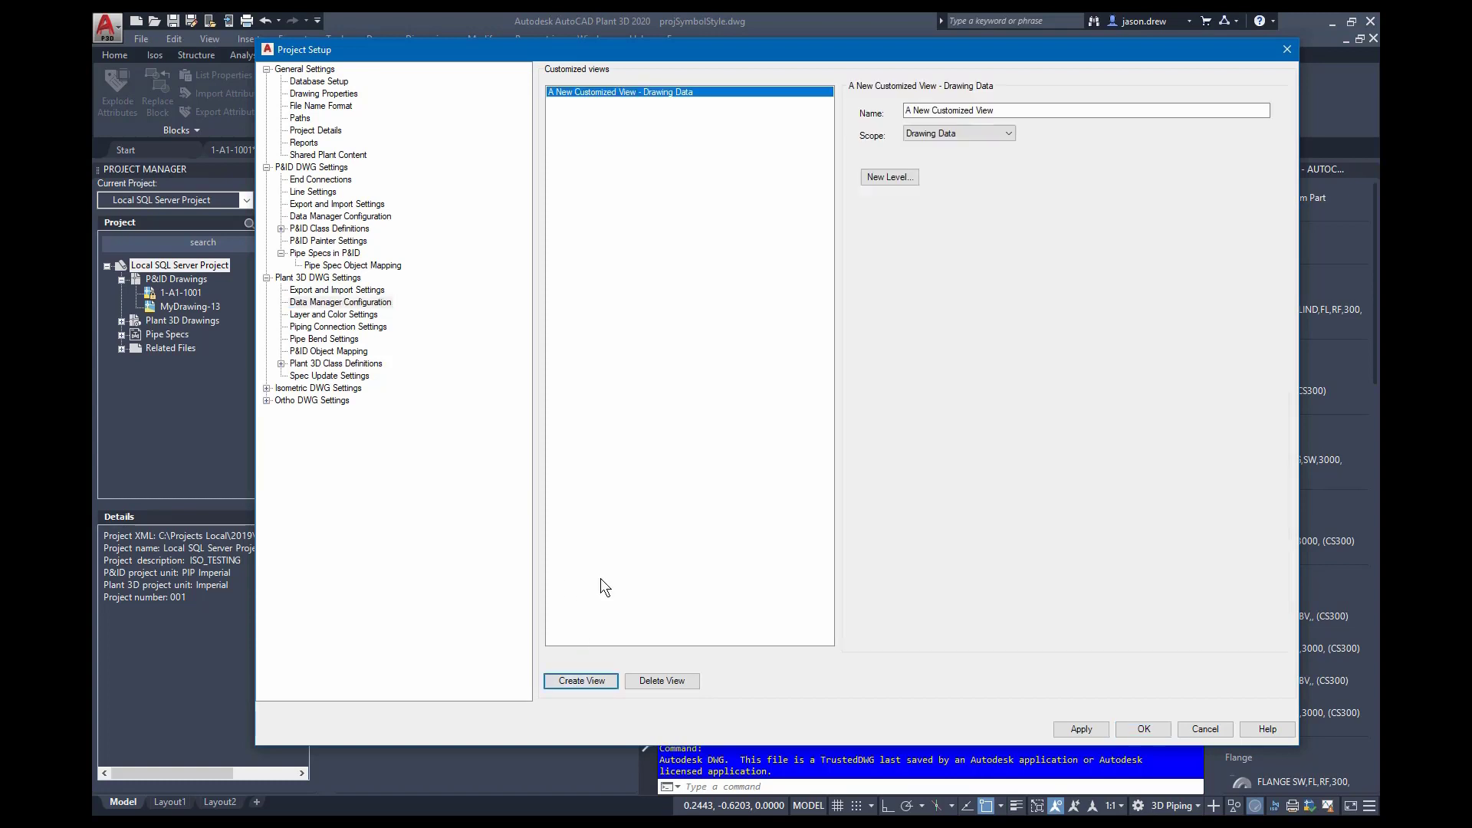
click(937, 136)
click(888, 177)
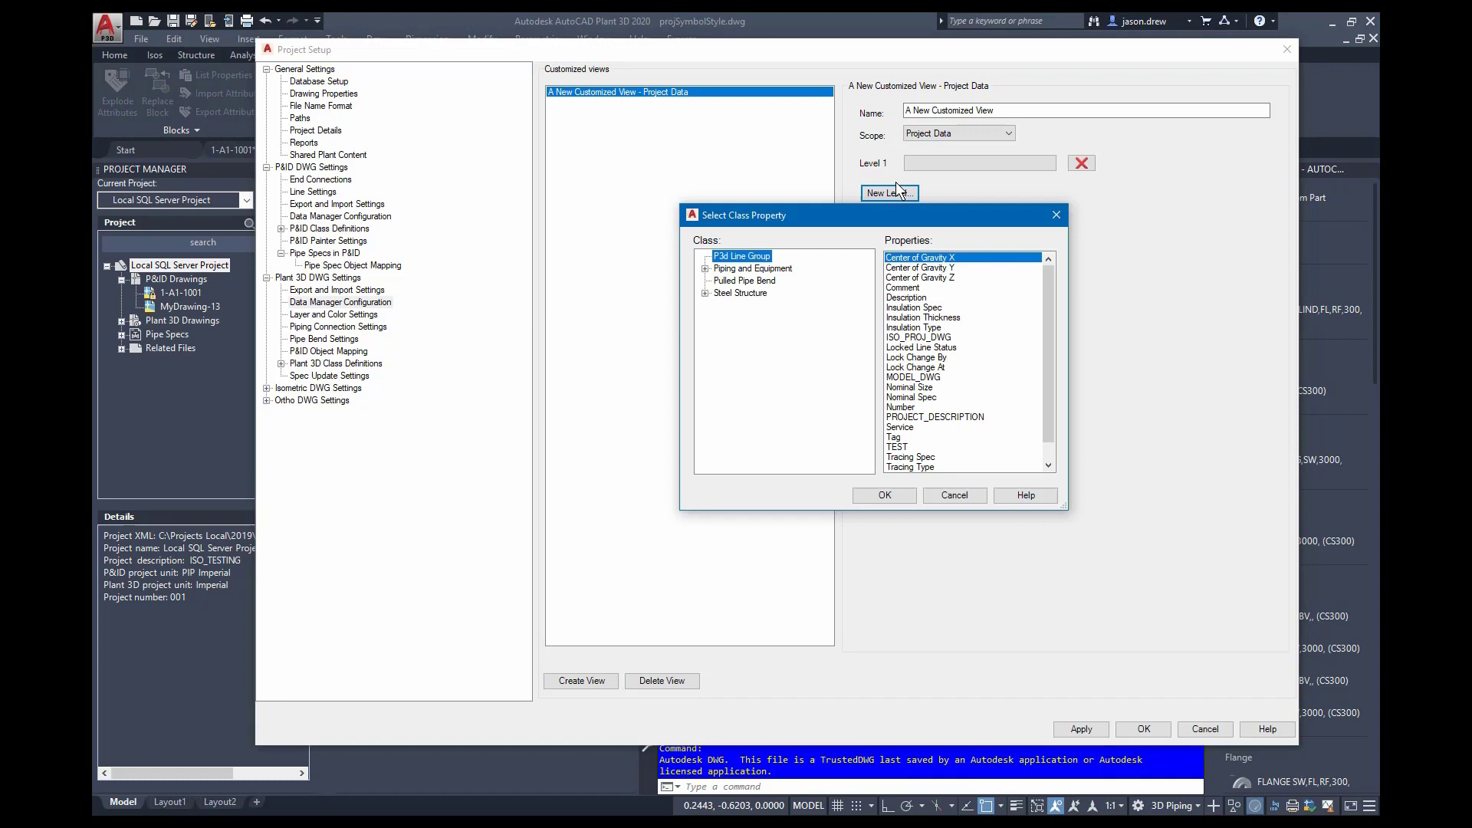
click(753, 268)
click(705, 268)
click(765, 305)
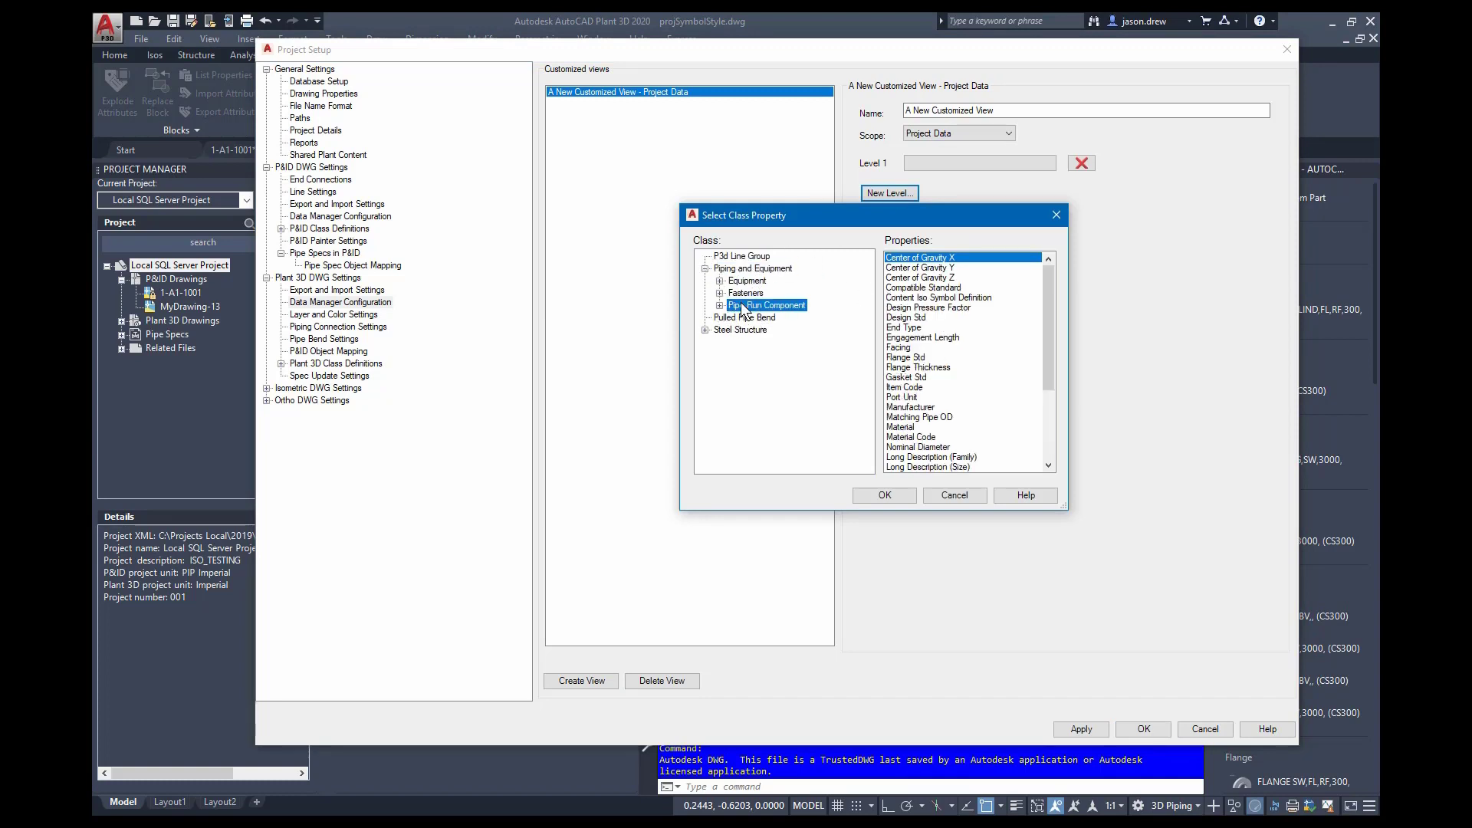
click(884, 494)
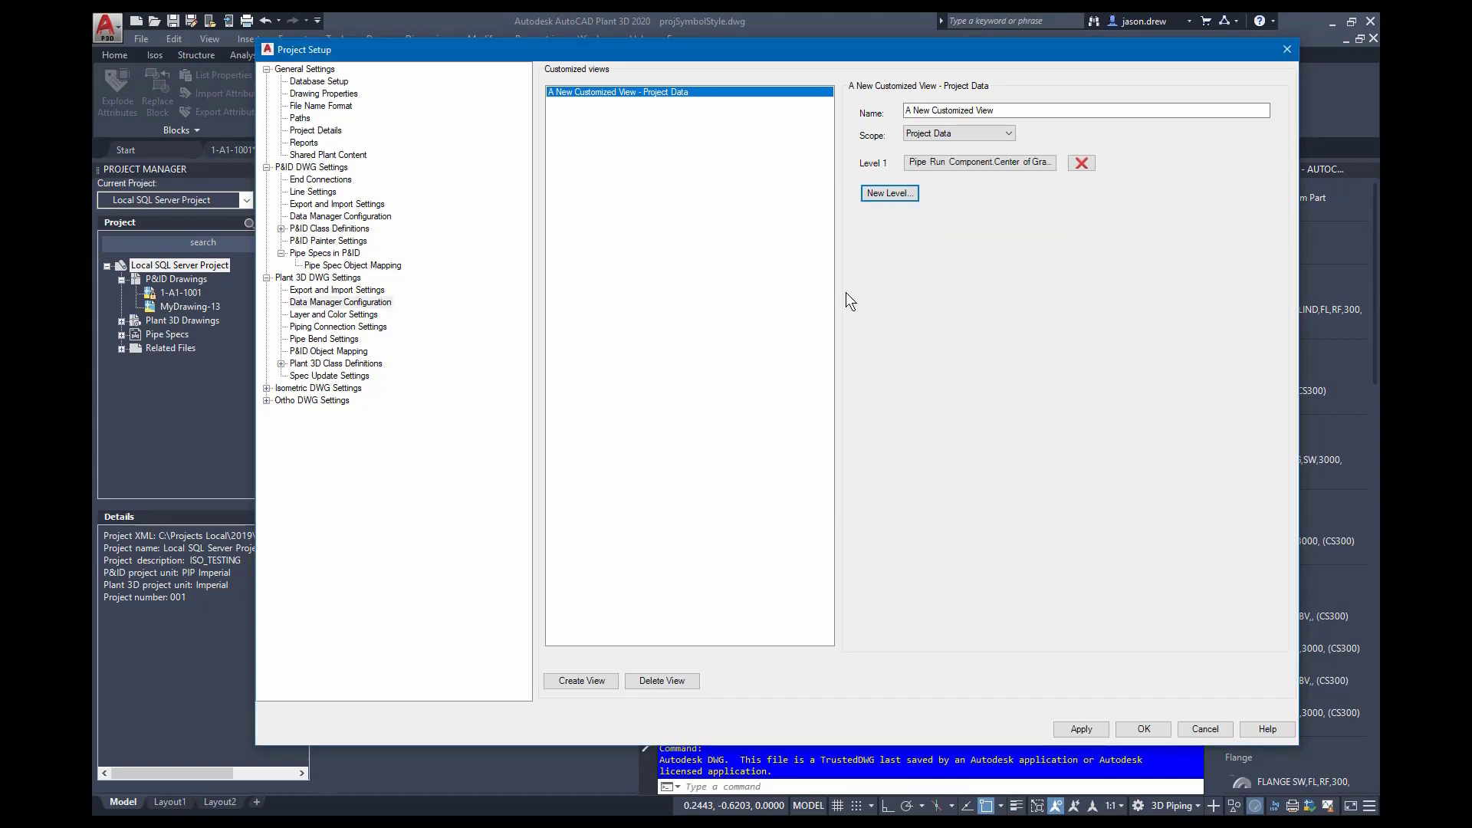
Show Layer and Color Settings with the Default automation scheme selected.
click(334, 315)
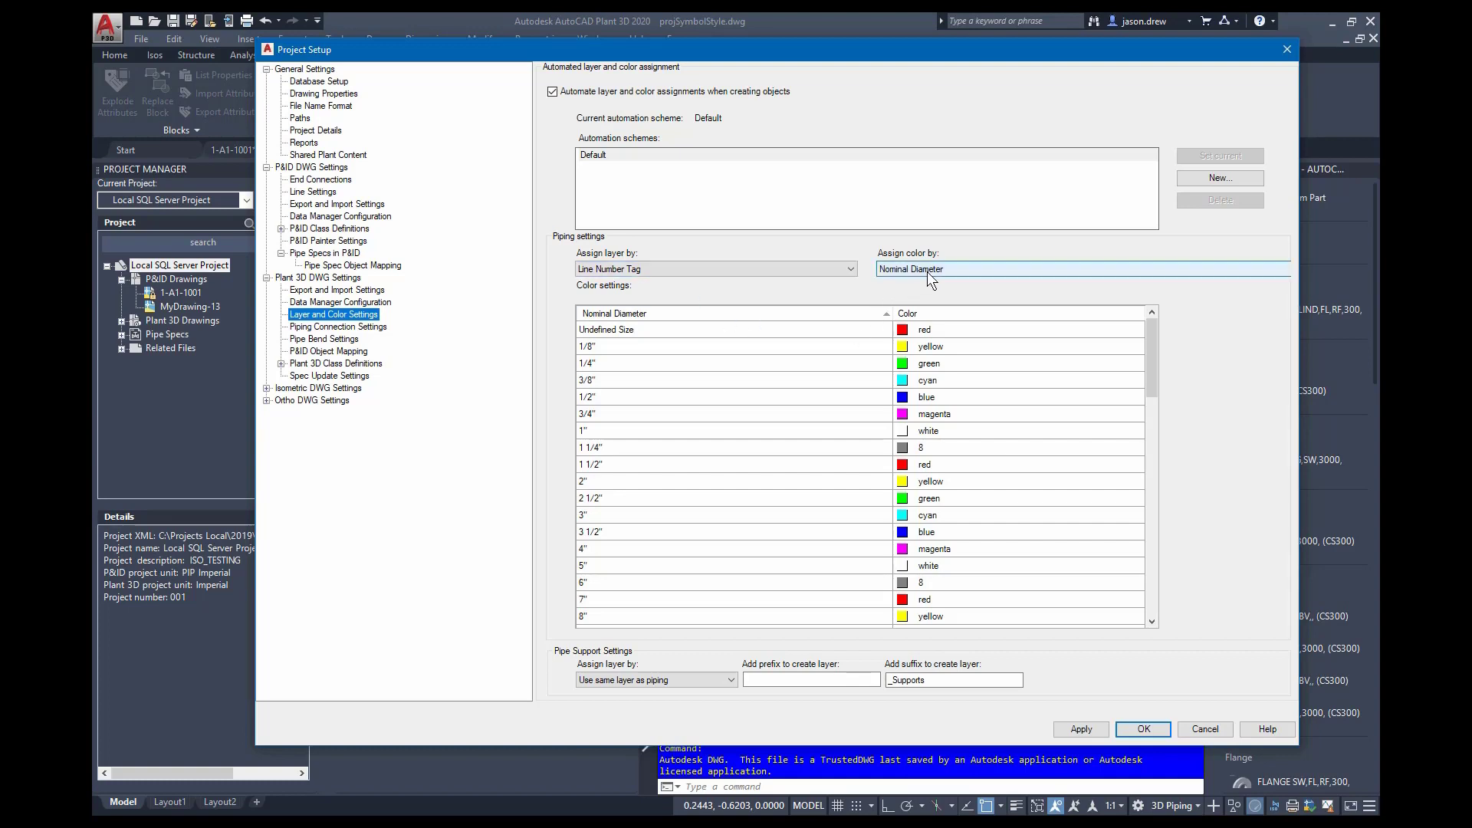
click(675, 164)
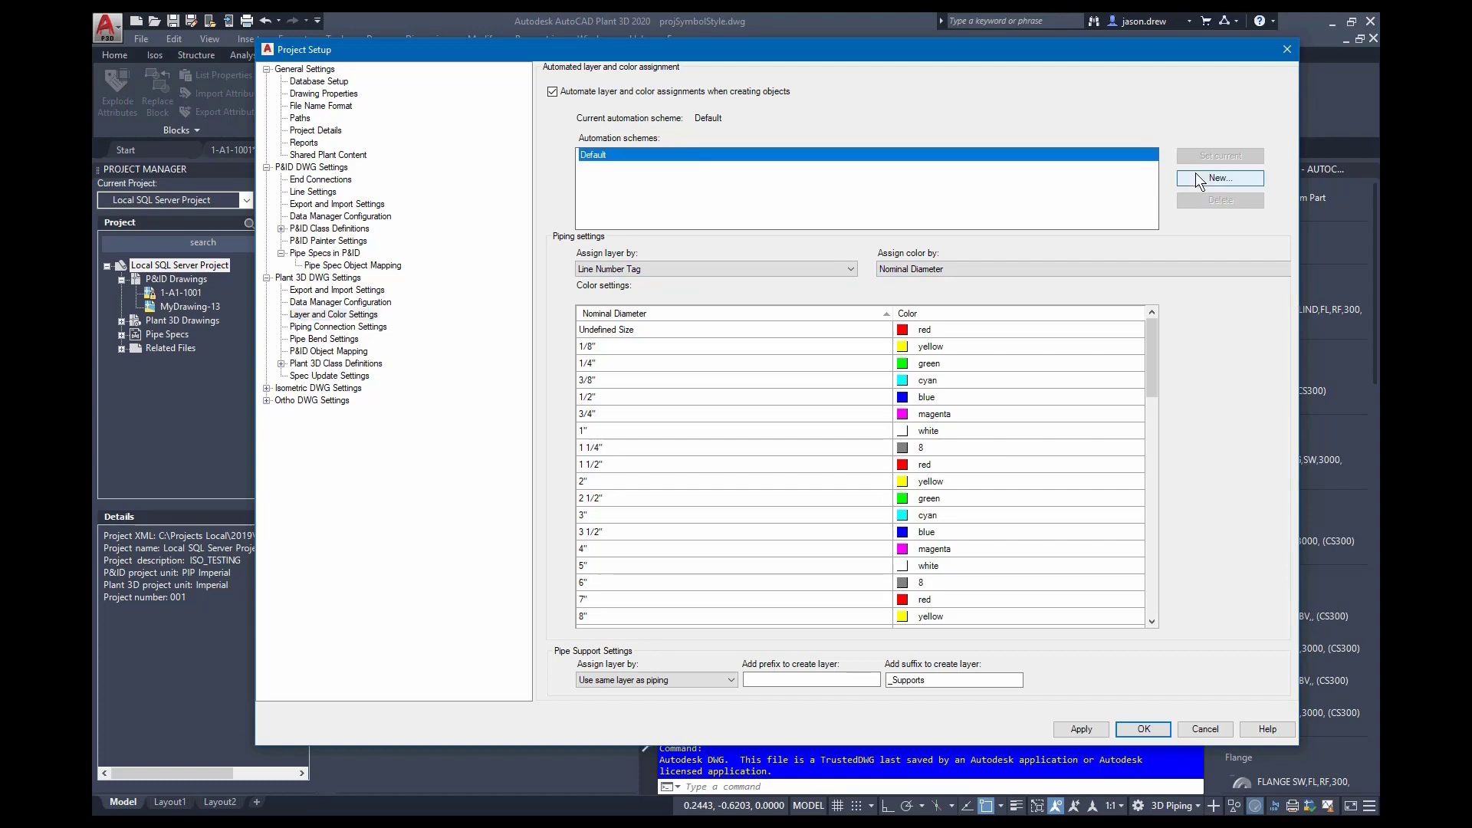
Show Piping Connection Settings with a wider Name column in the Simple joints grid.
click(334, 326)
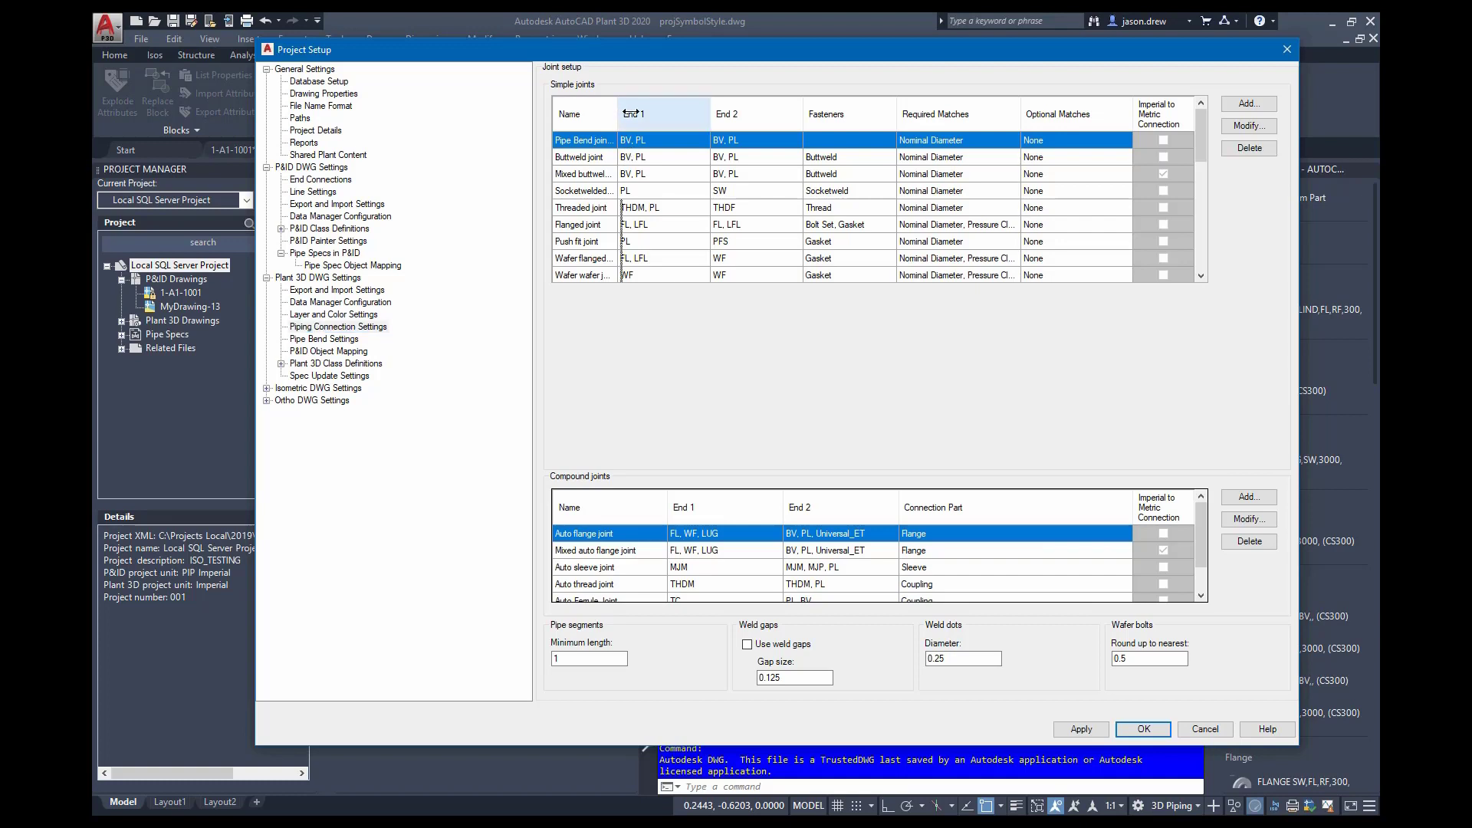
drag(619, 114, 647, 114)
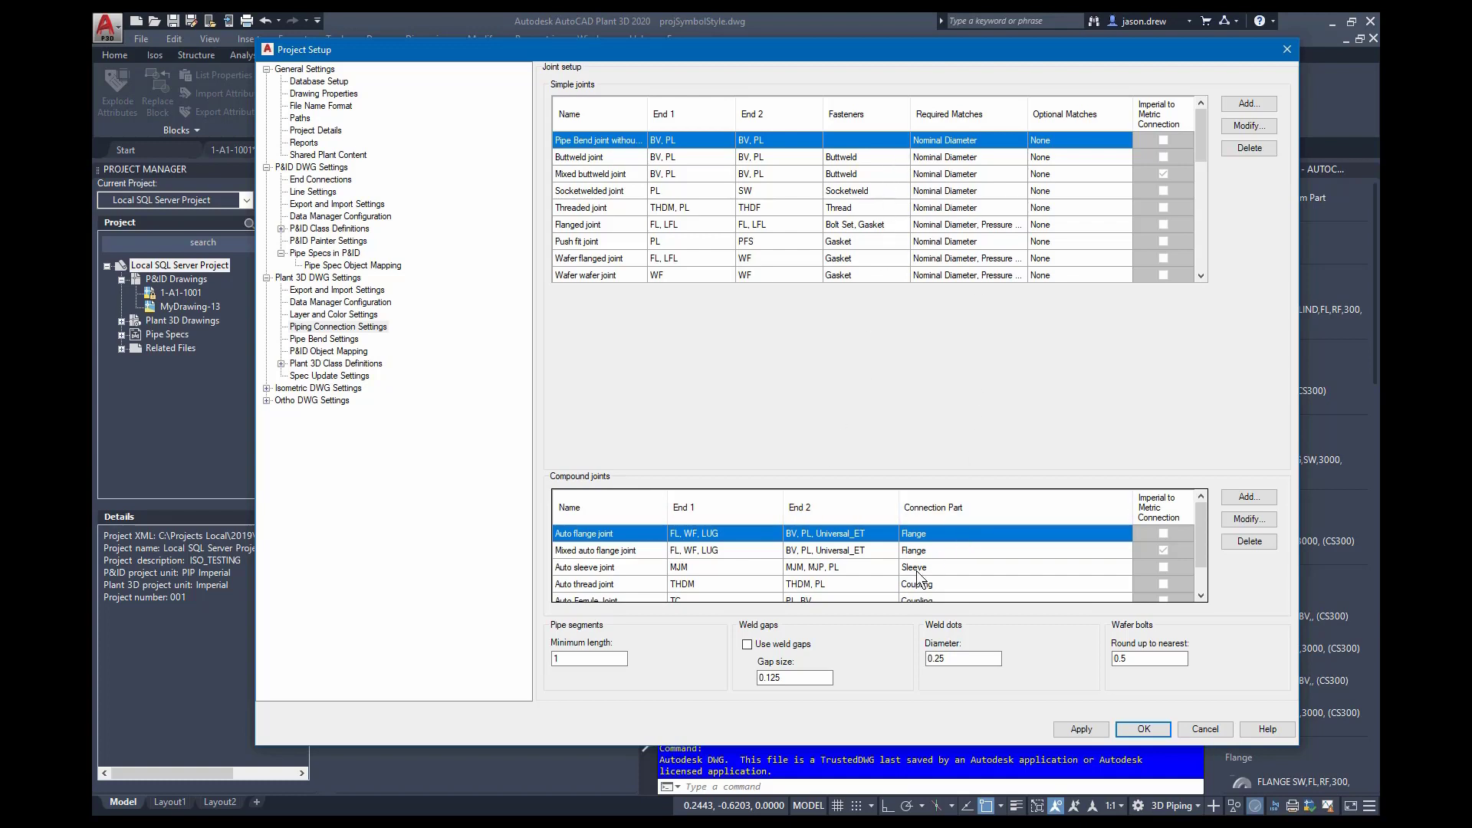
In Pipe Bend Settings, try Treat Bends as Fittings, then restore Treat Bends as Pipe.
click(322, 338)
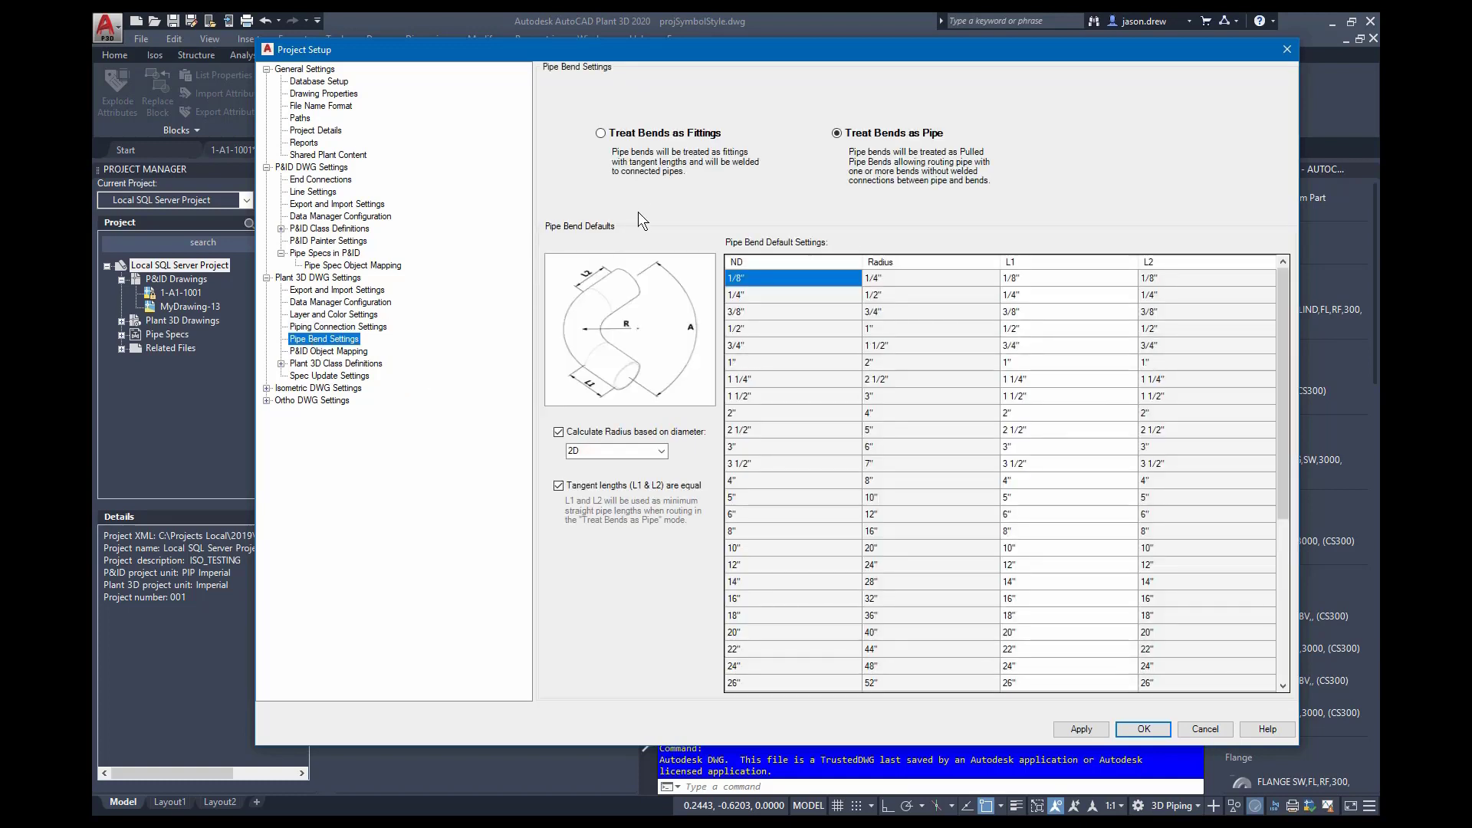
click(601, 134)
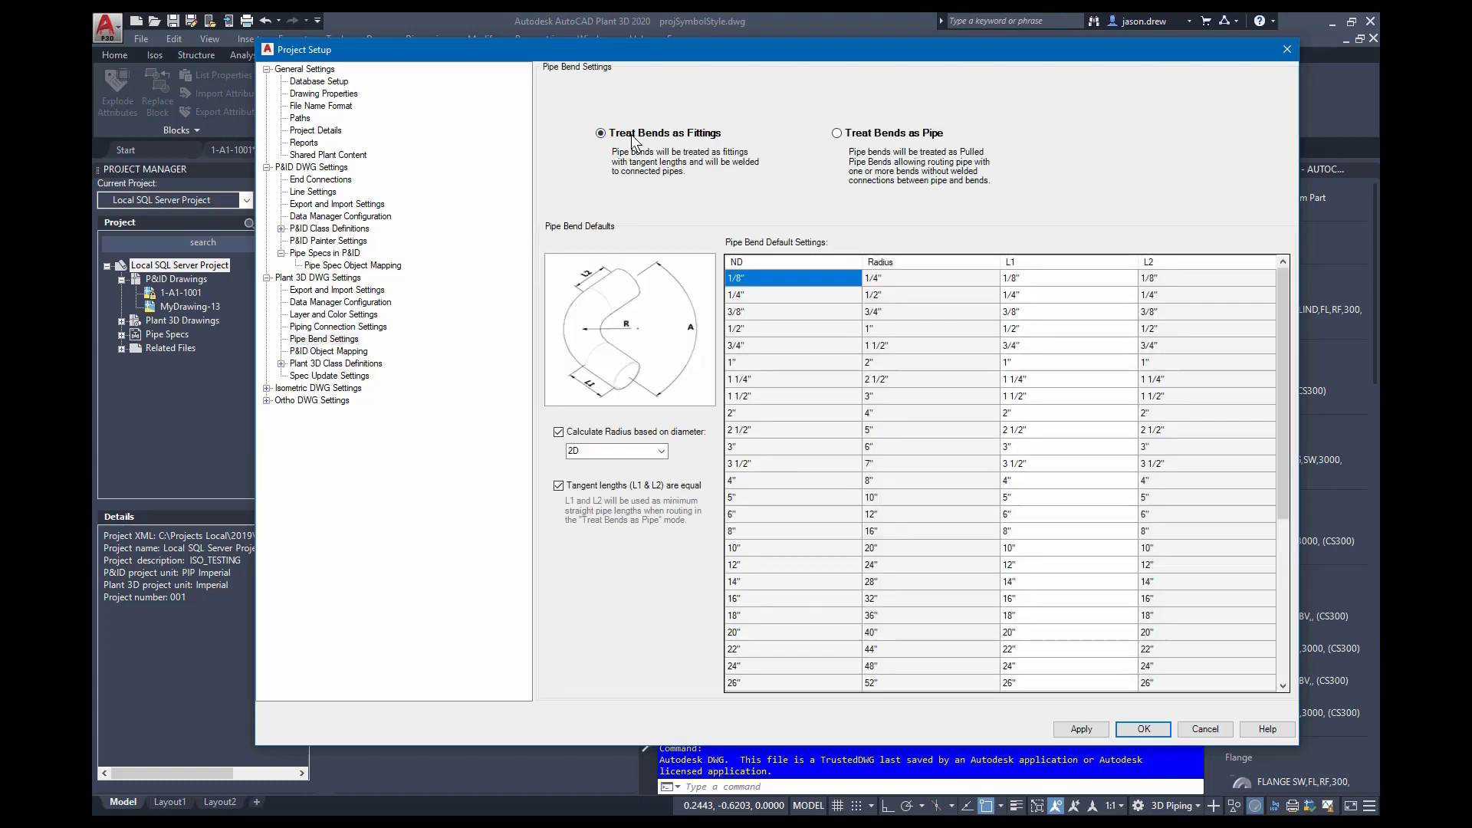
click(871, 138)
In P&ID Object Mapping, select Hand Valves > Ball Valve and its Valve (Ball-Inline) mapping.
click(330, 352)
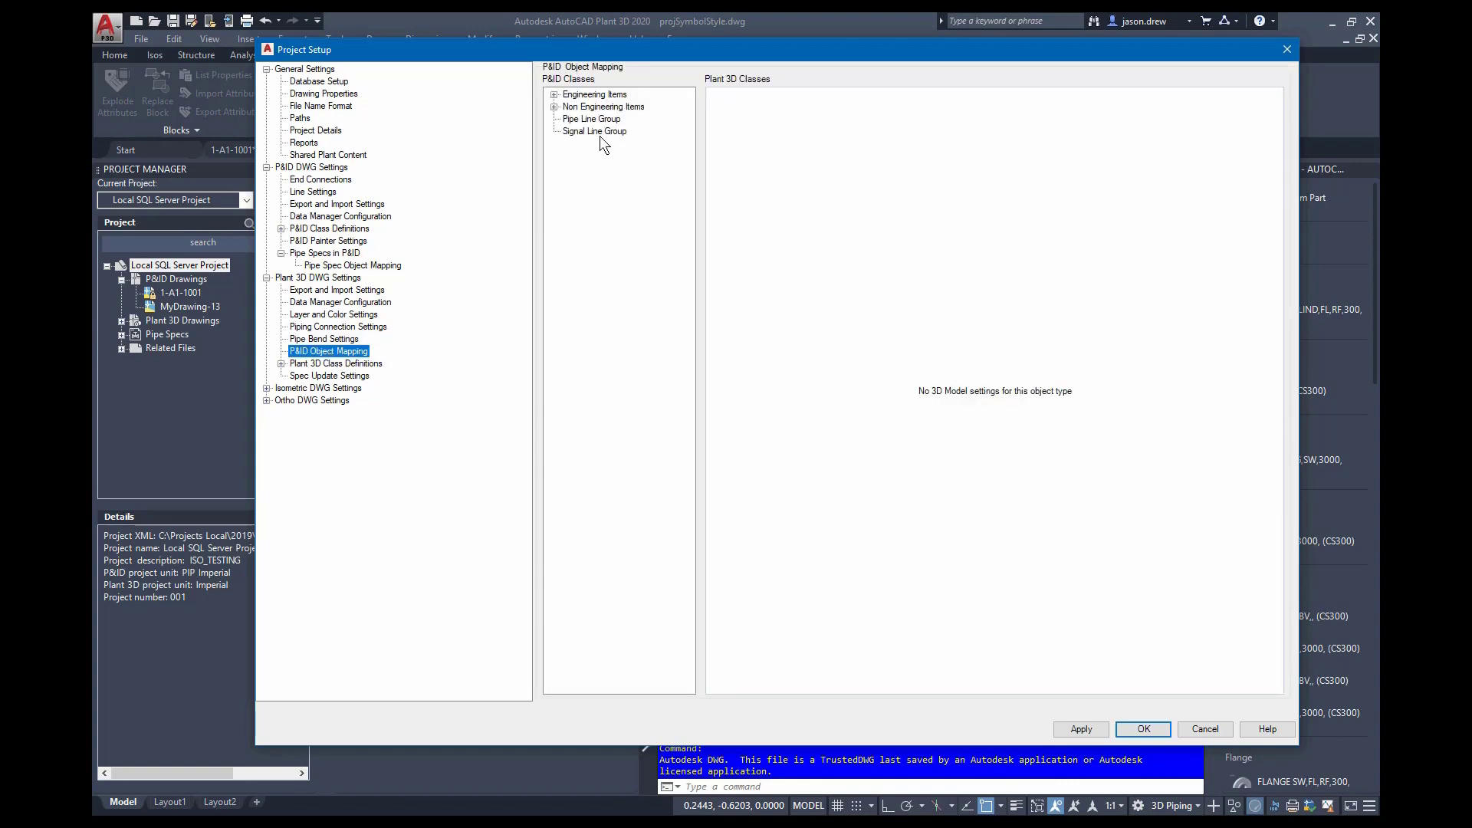
click(555, 107)
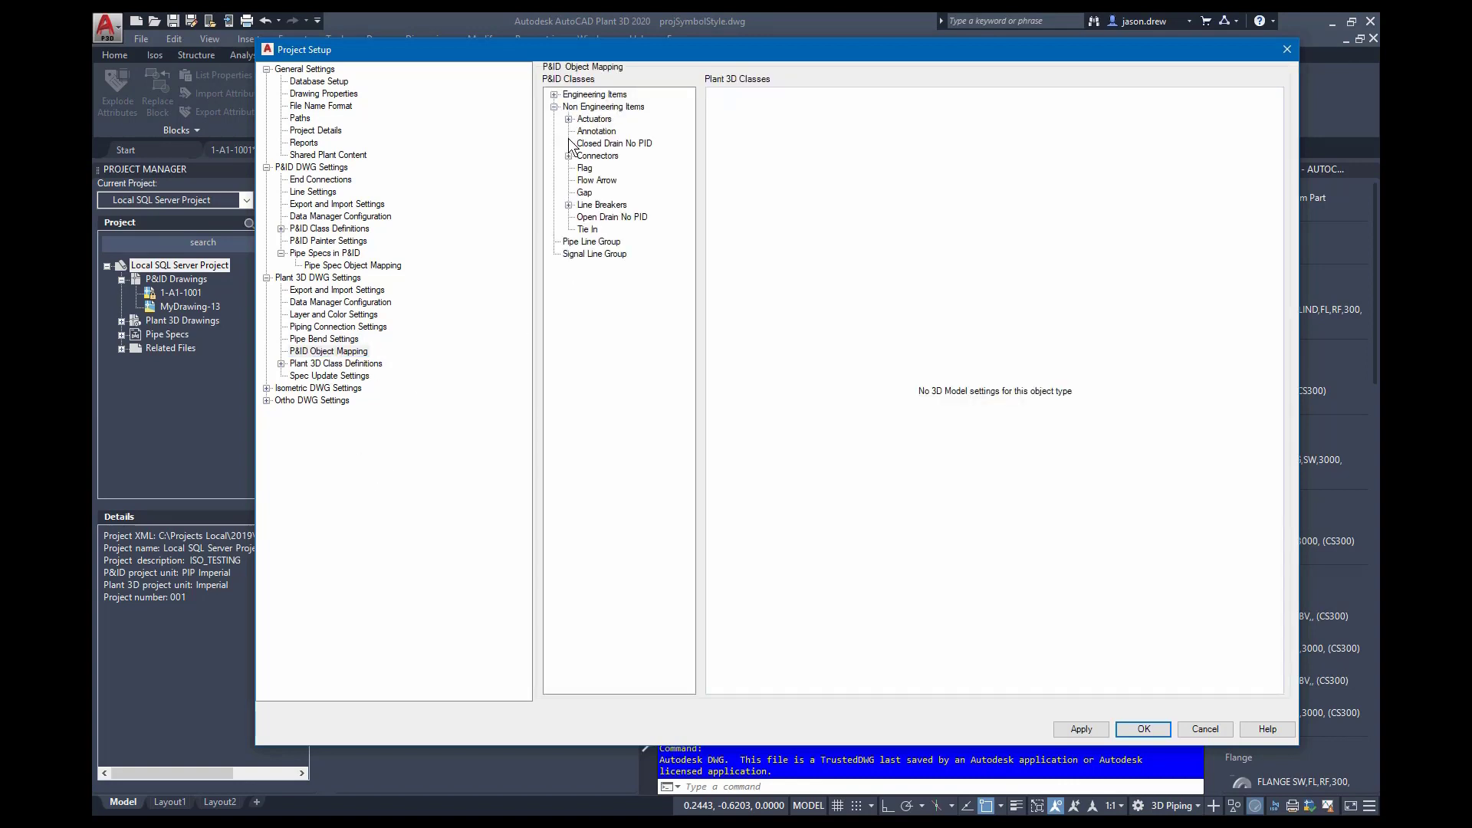
click(554, 95)
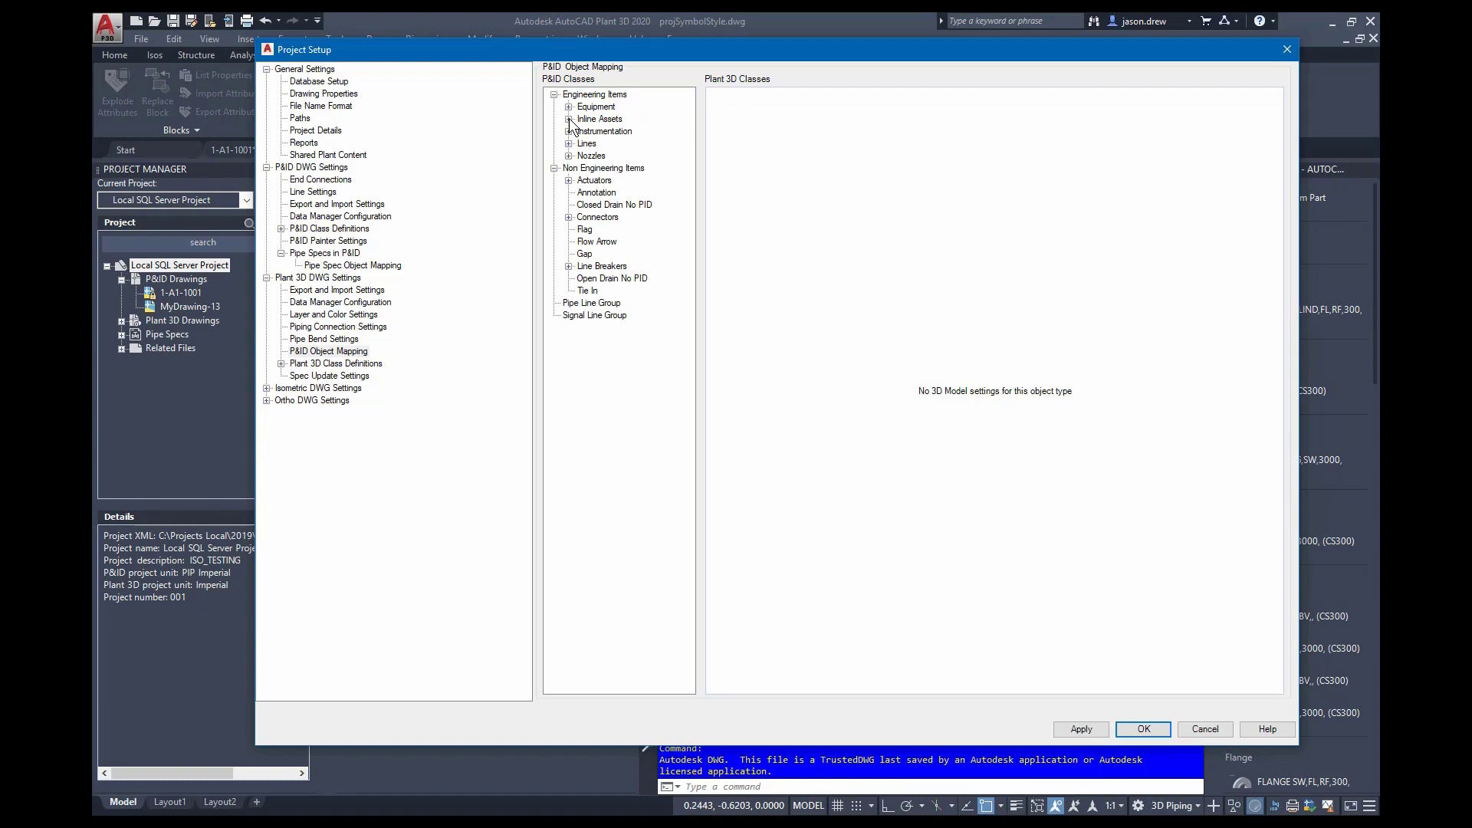
click(570, 118)
click(583, 144)
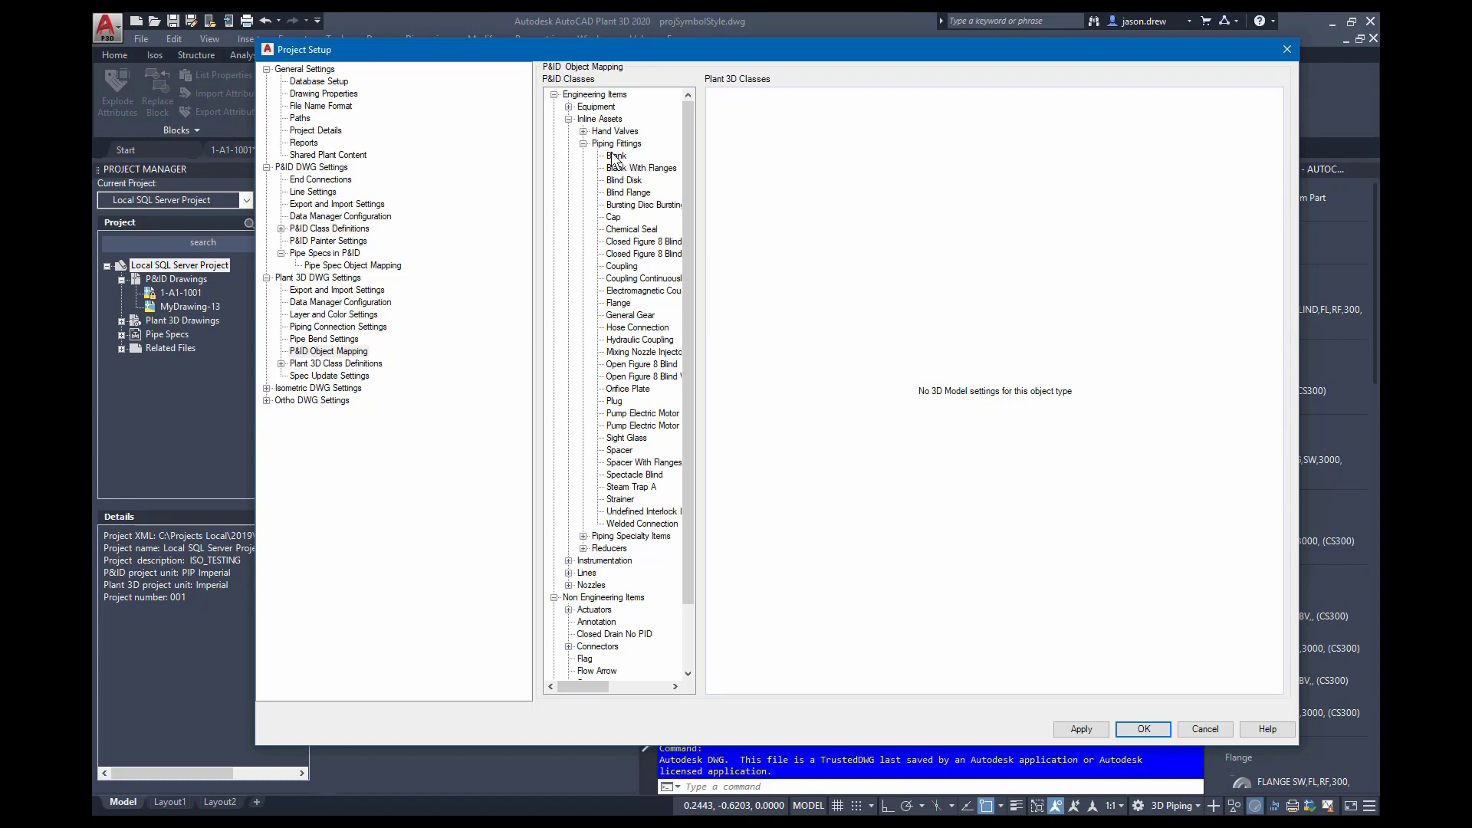
click(615, 145)
click(583, 143)
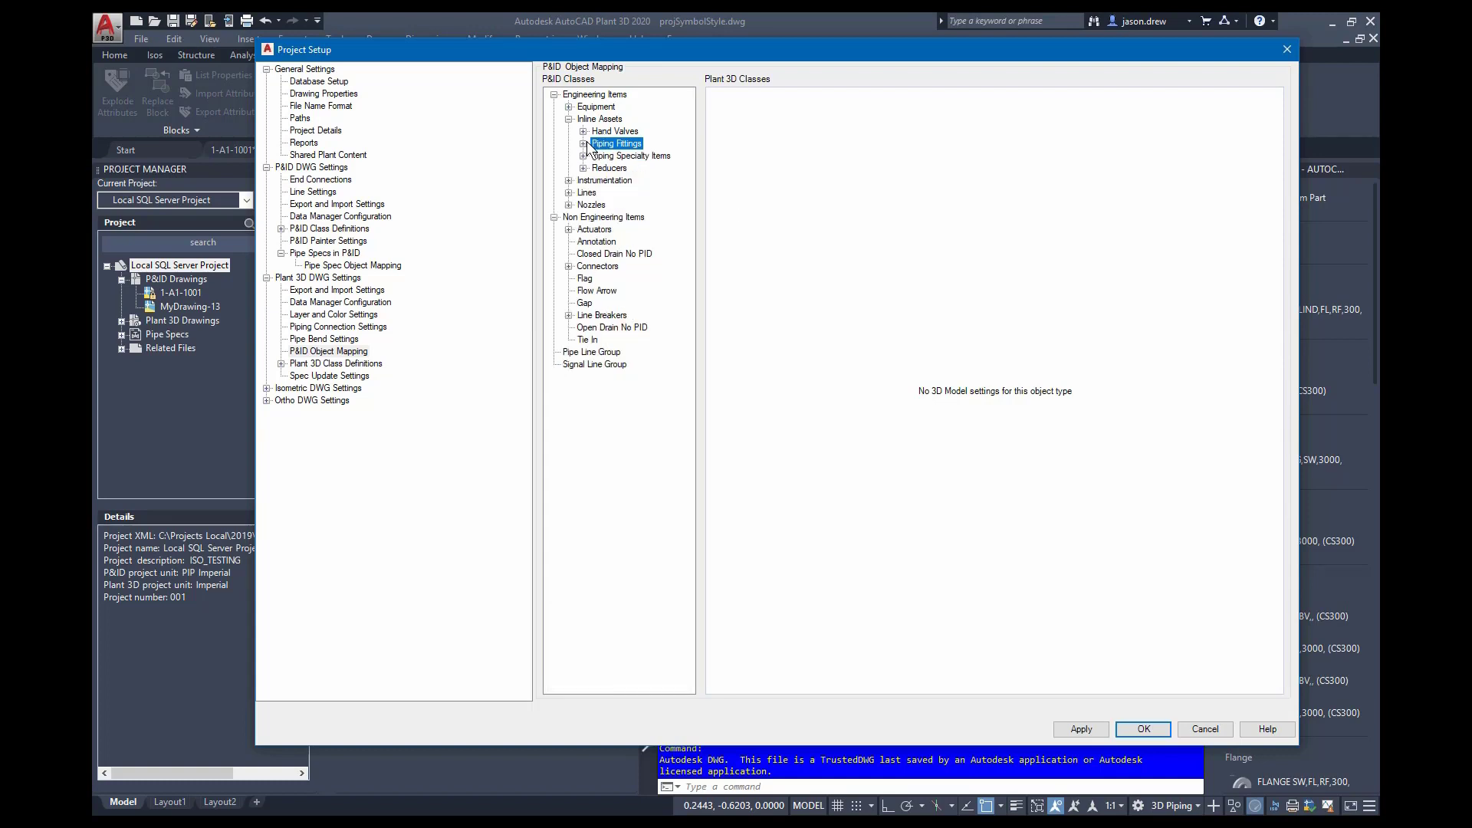
click(624, 204)
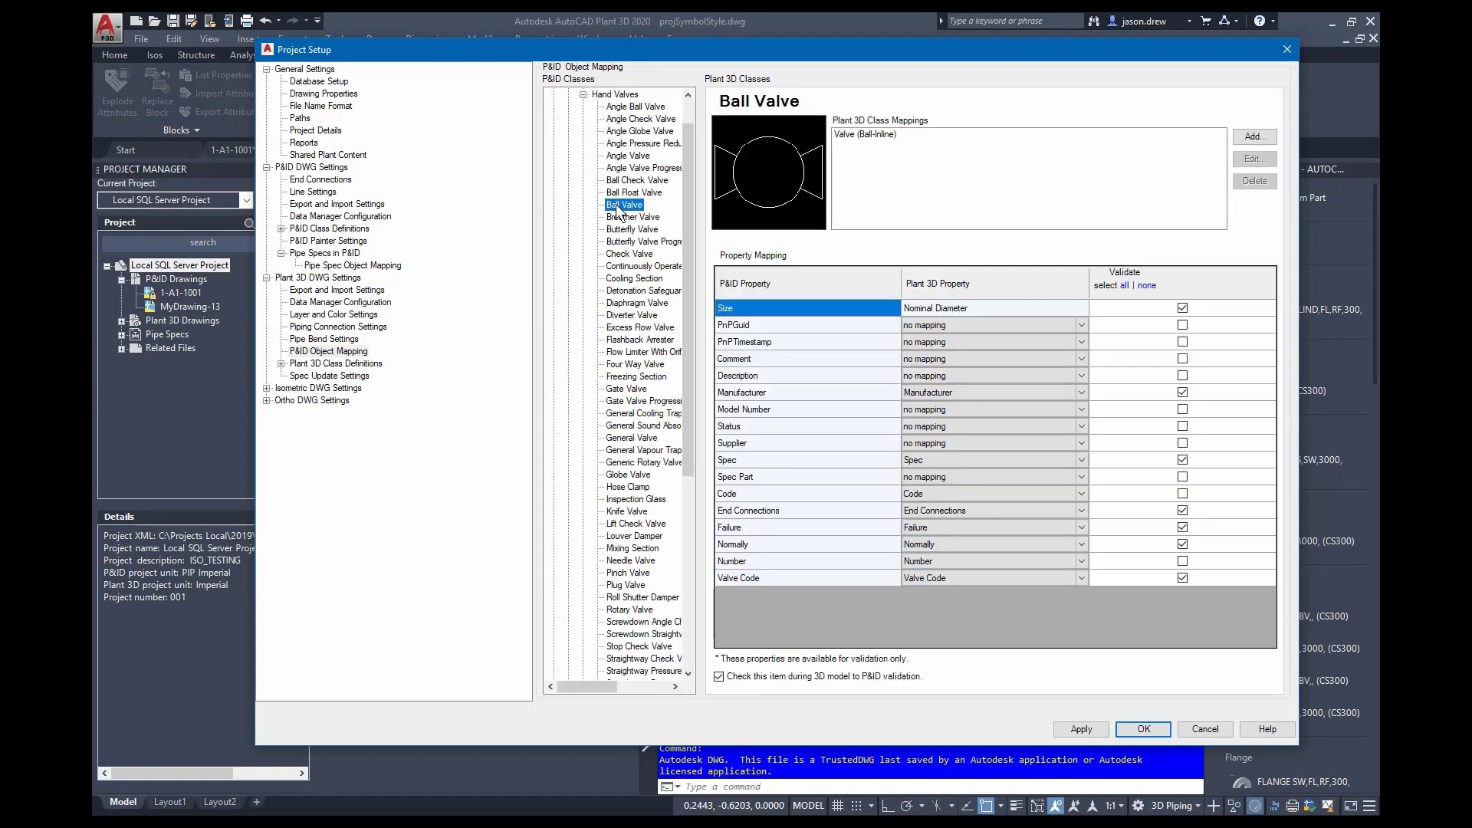
click(874, 134)
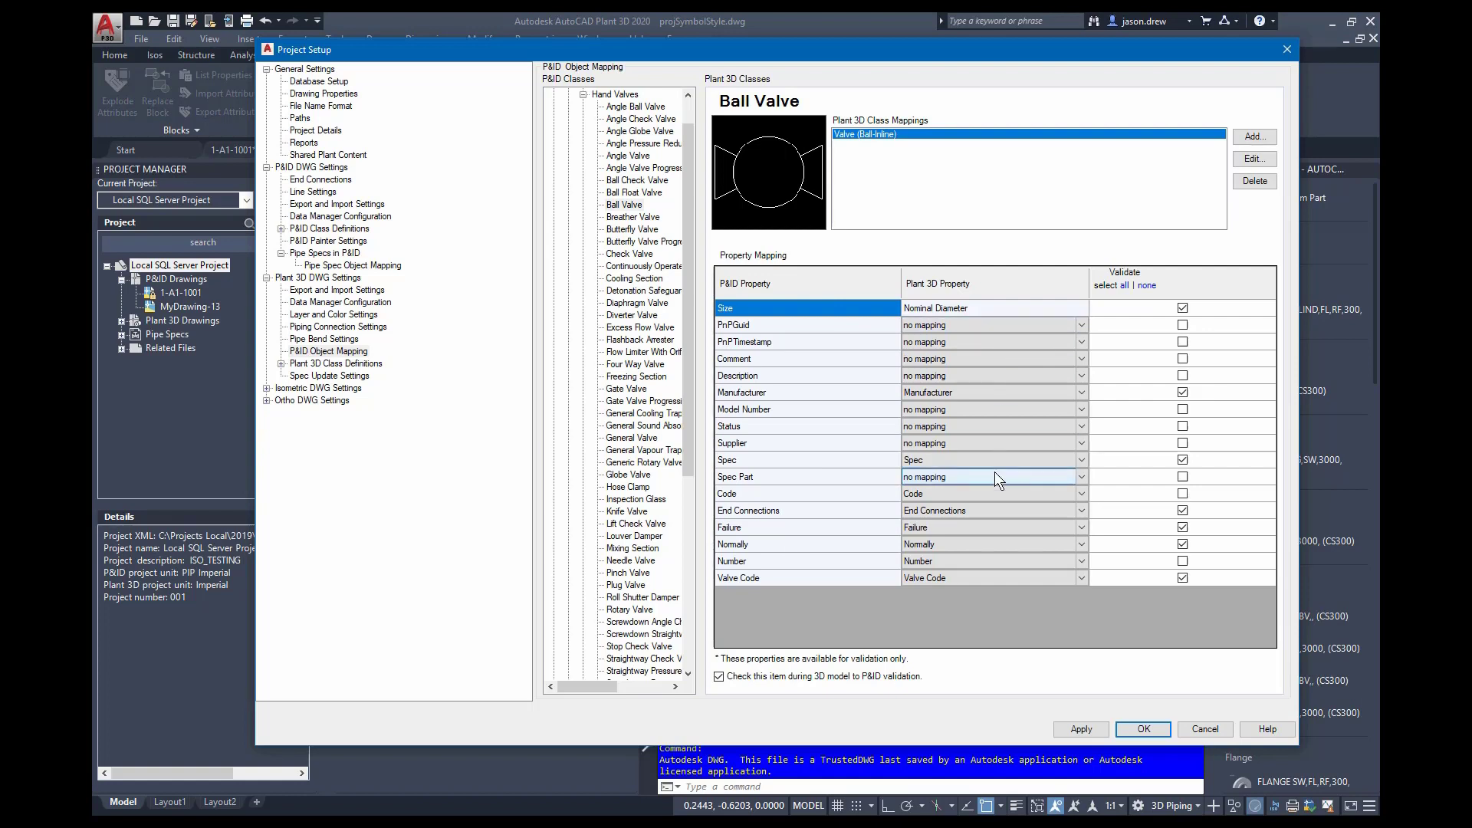
Review P3d Line Group, Pipe Run Component and Pipe class properties, then collapse the tree.
click(337, 364)
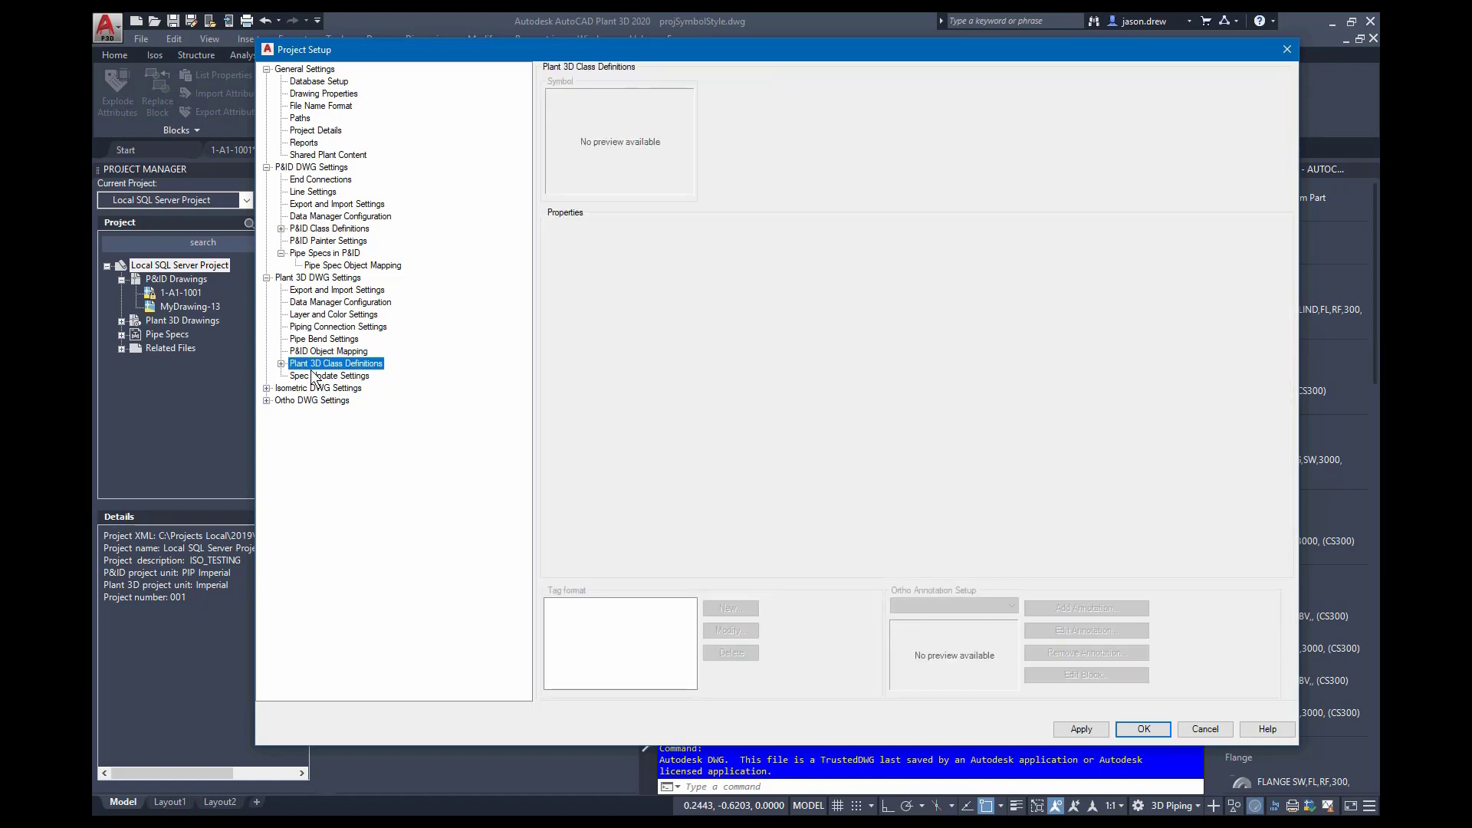
click(282, 363)
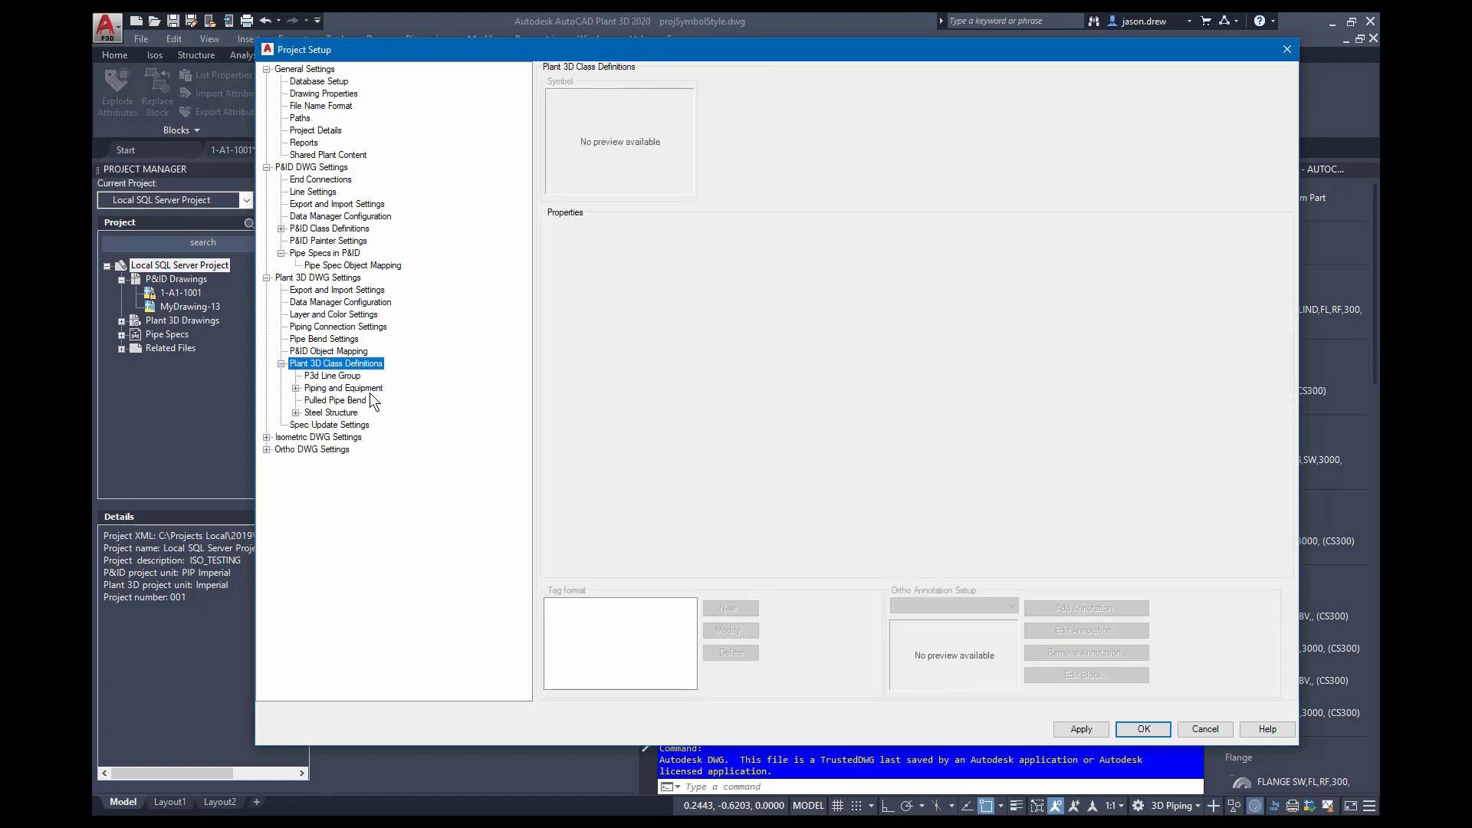
click(294, 388)
click(333, 377)
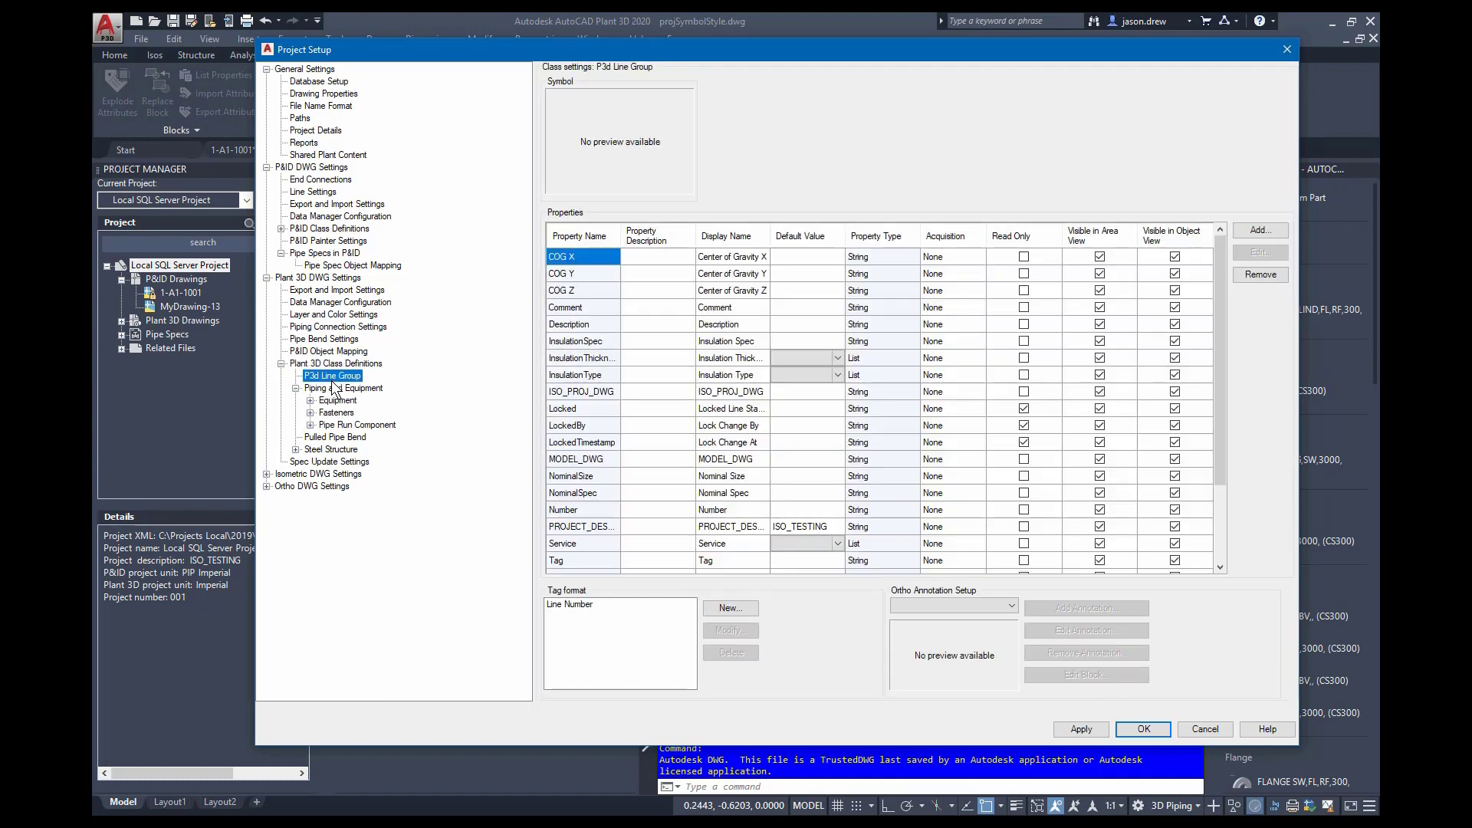
click(594, 606)
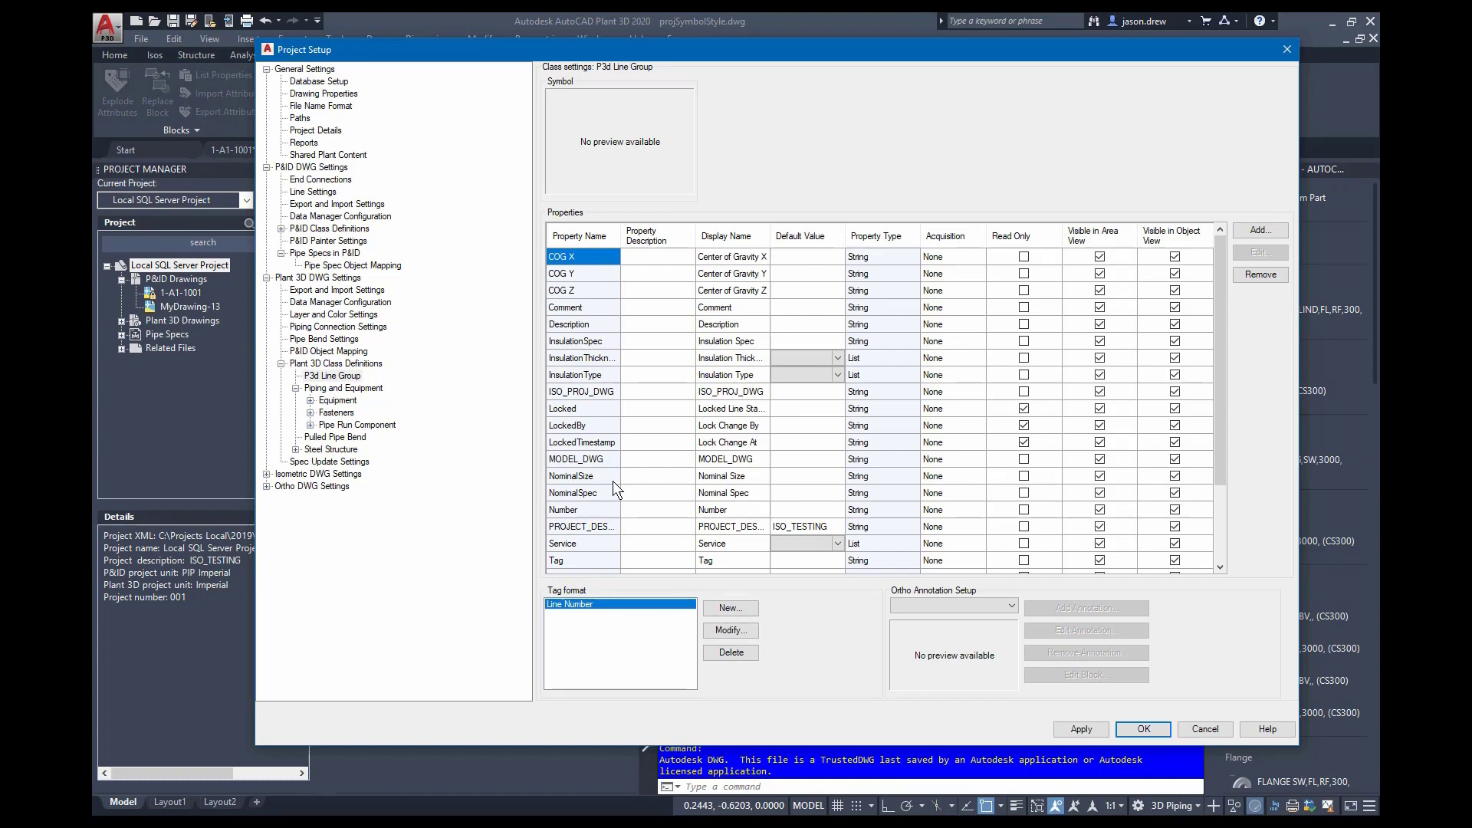
click(310, 424)
click(356, 325)
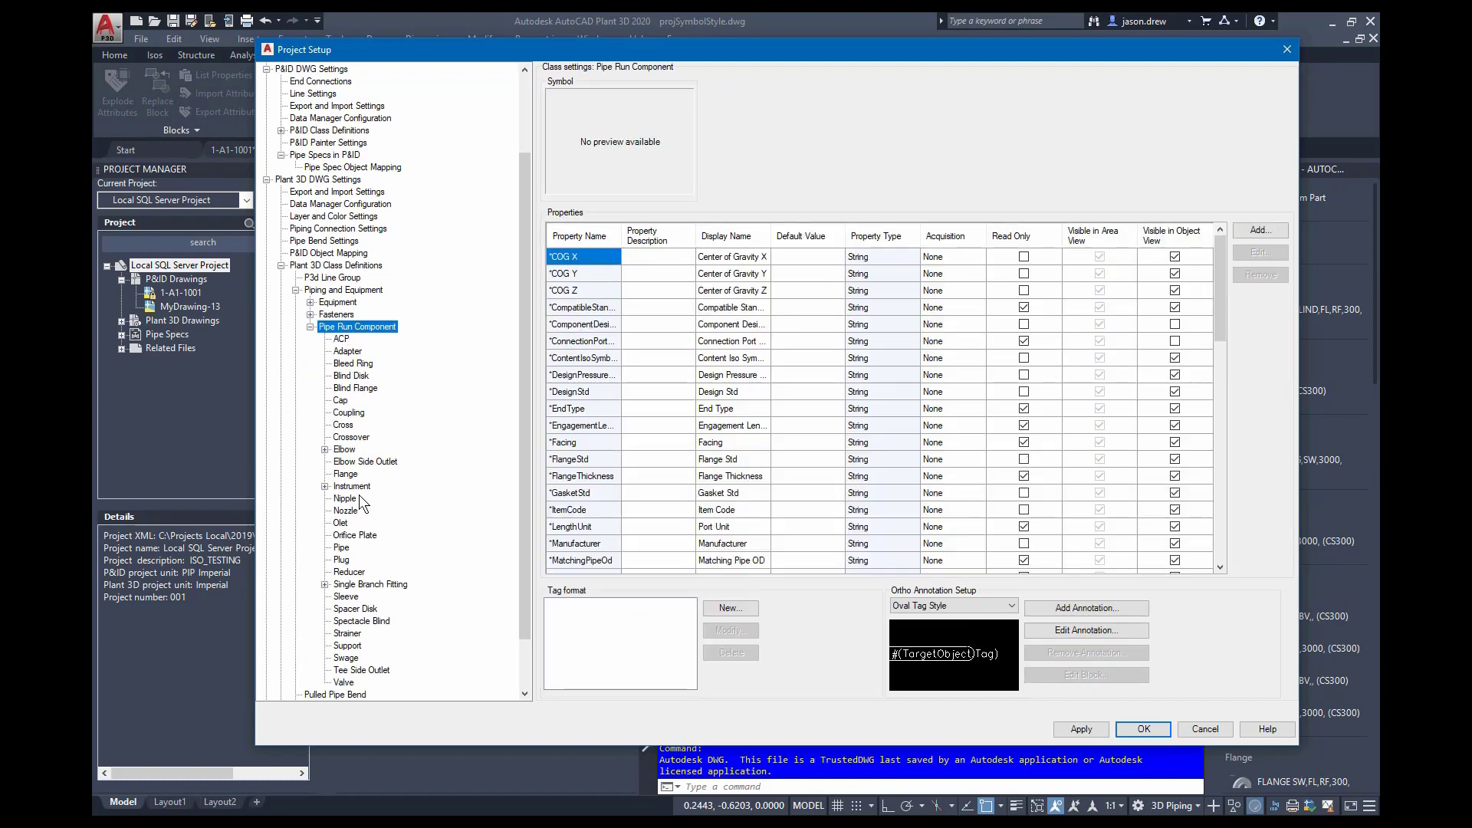
click(346, 547)
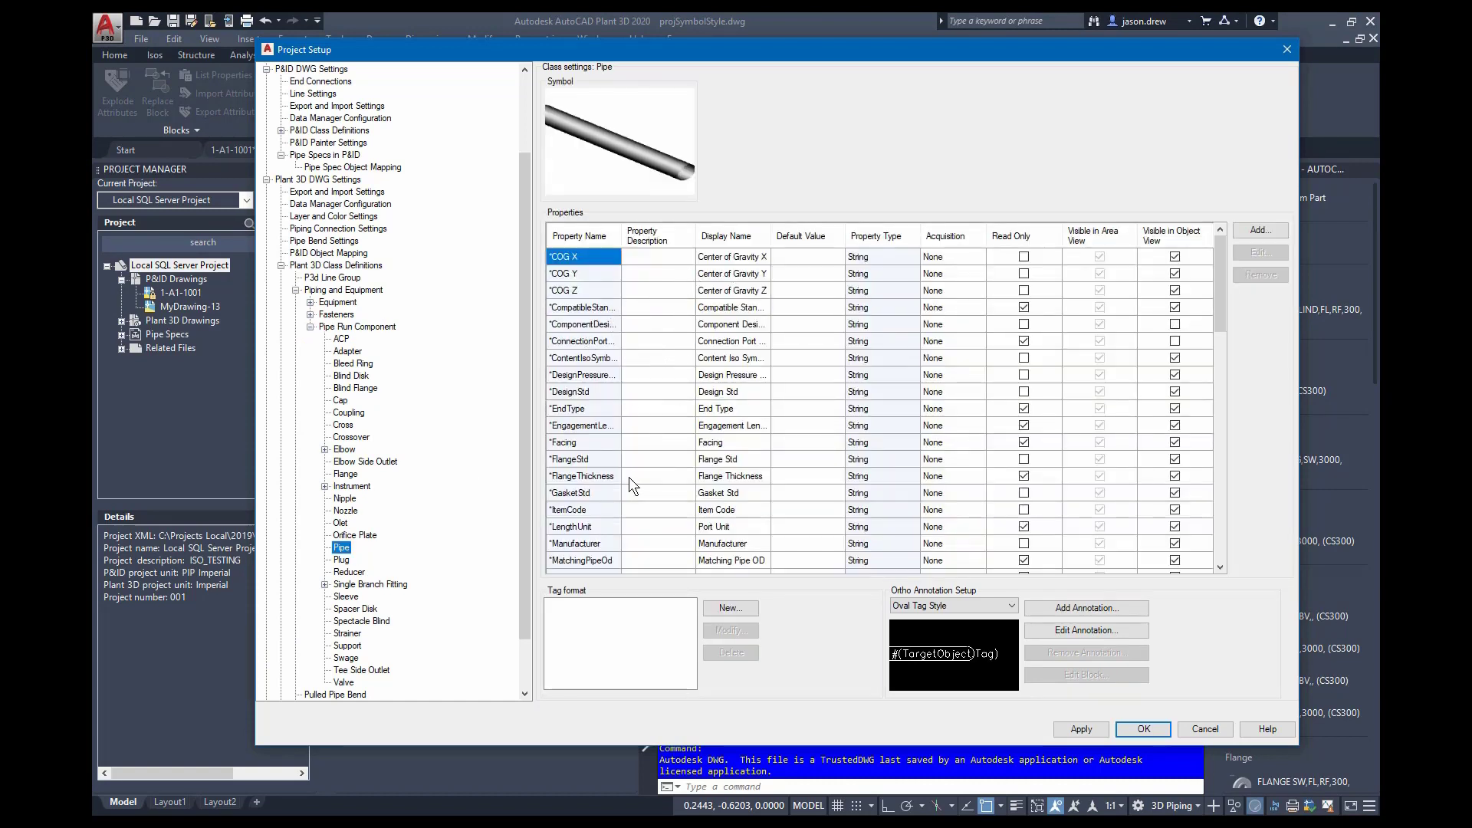
click(281, 265)
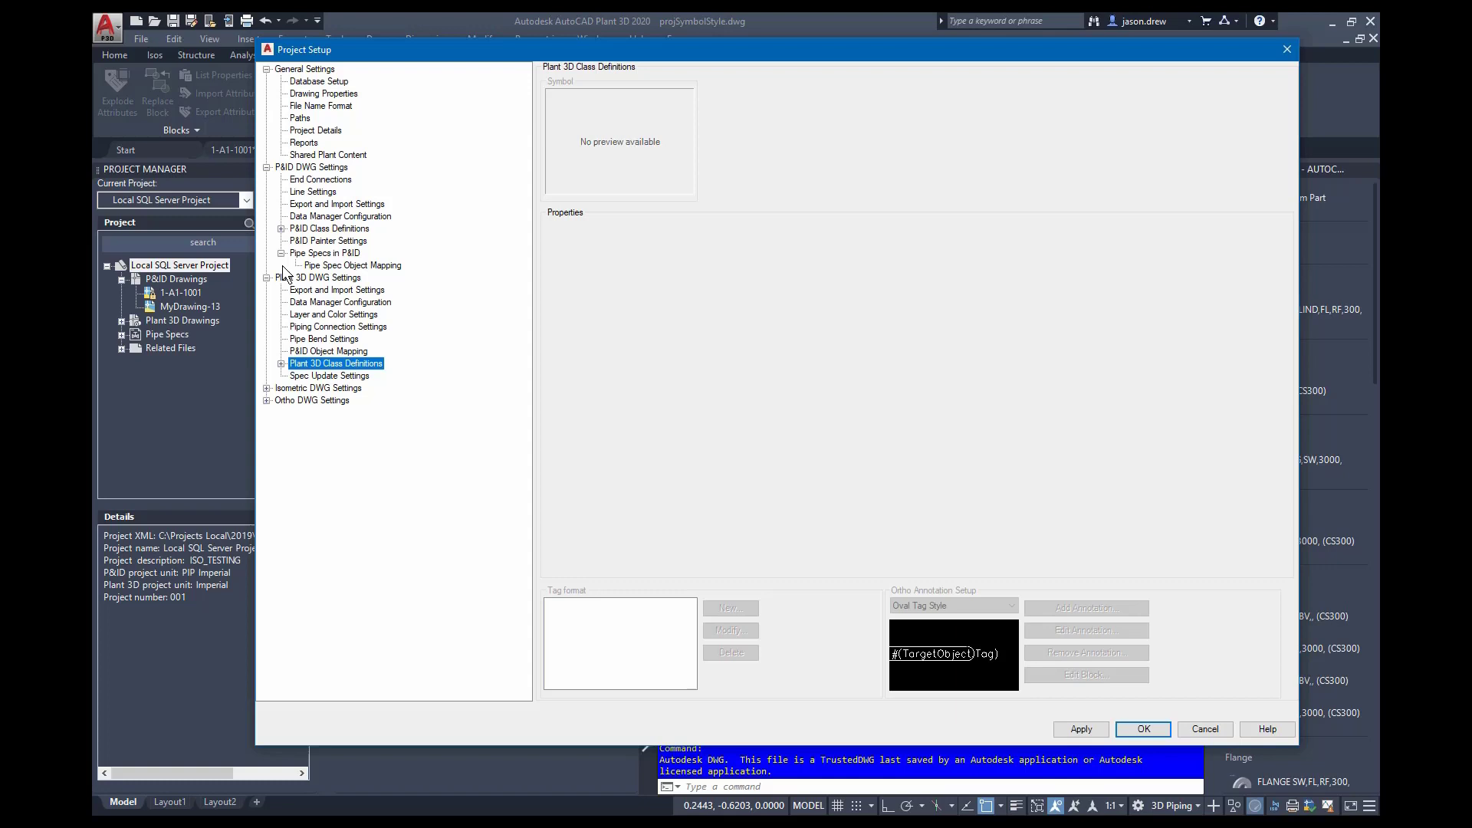
In Spec Update Settings, uncheck Length under PipeRunComponent > Coupling.
click(345, 376)
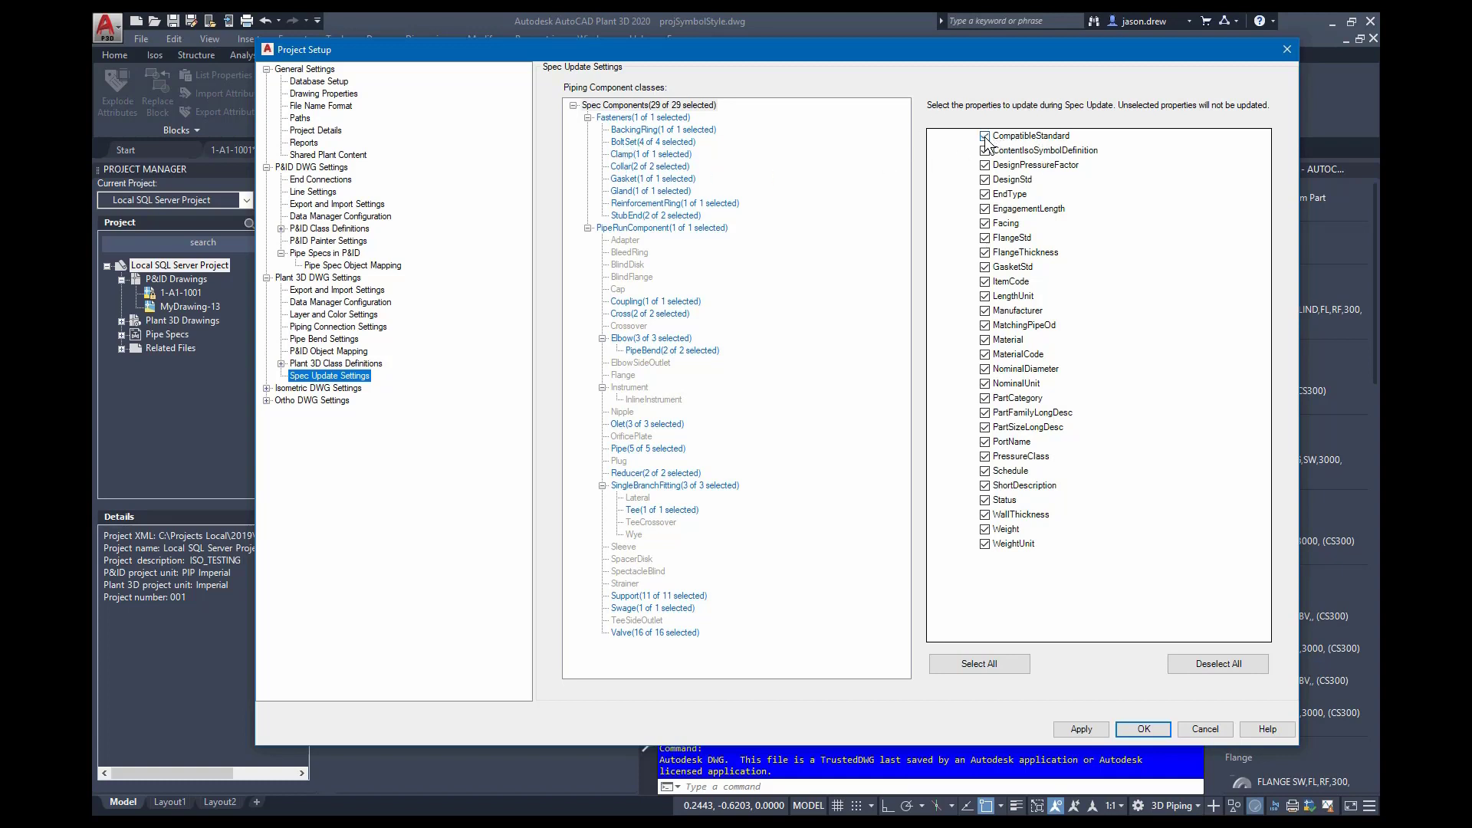
click(646, 232)
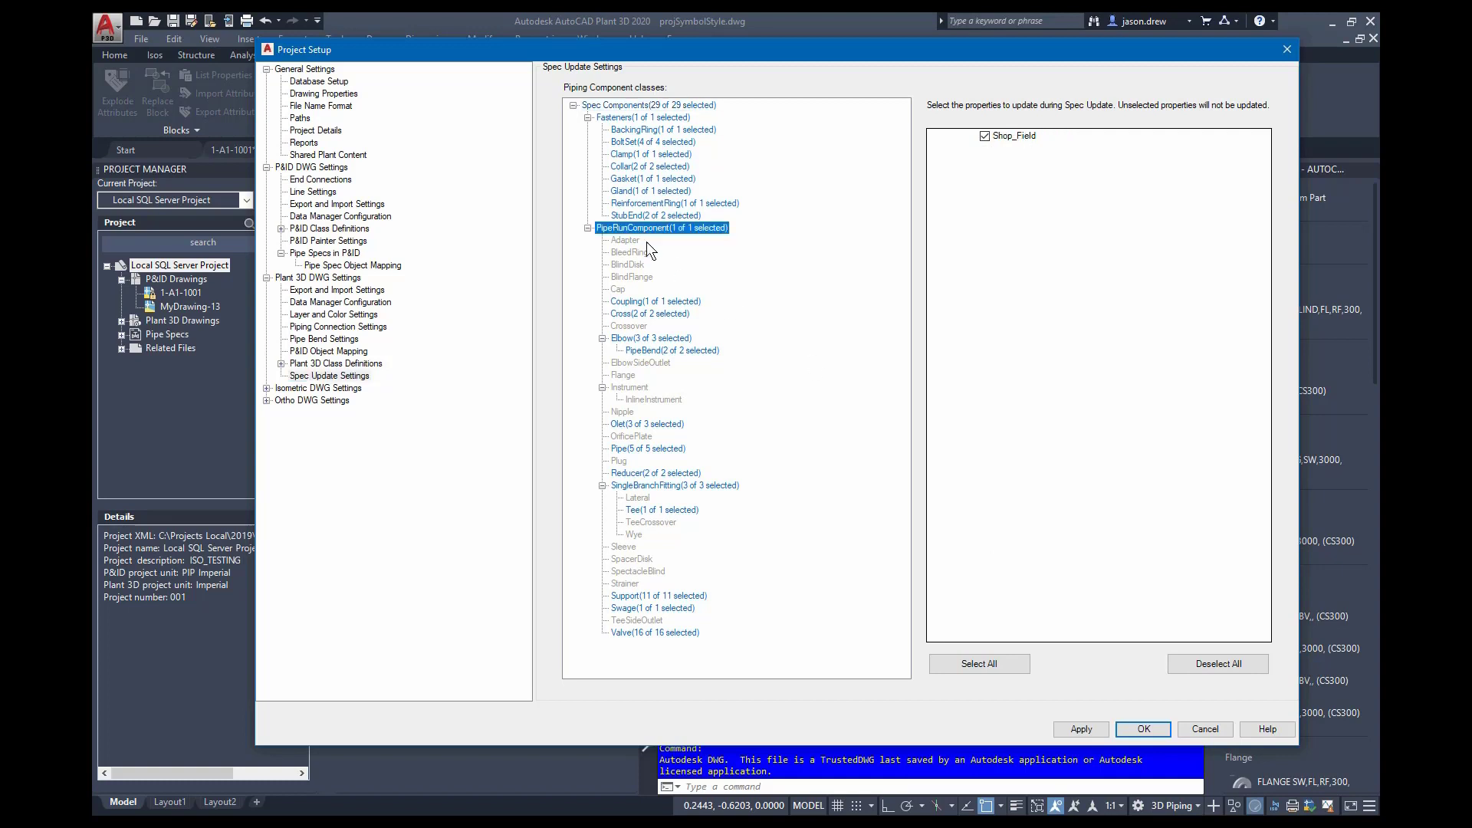
click(631, 303)
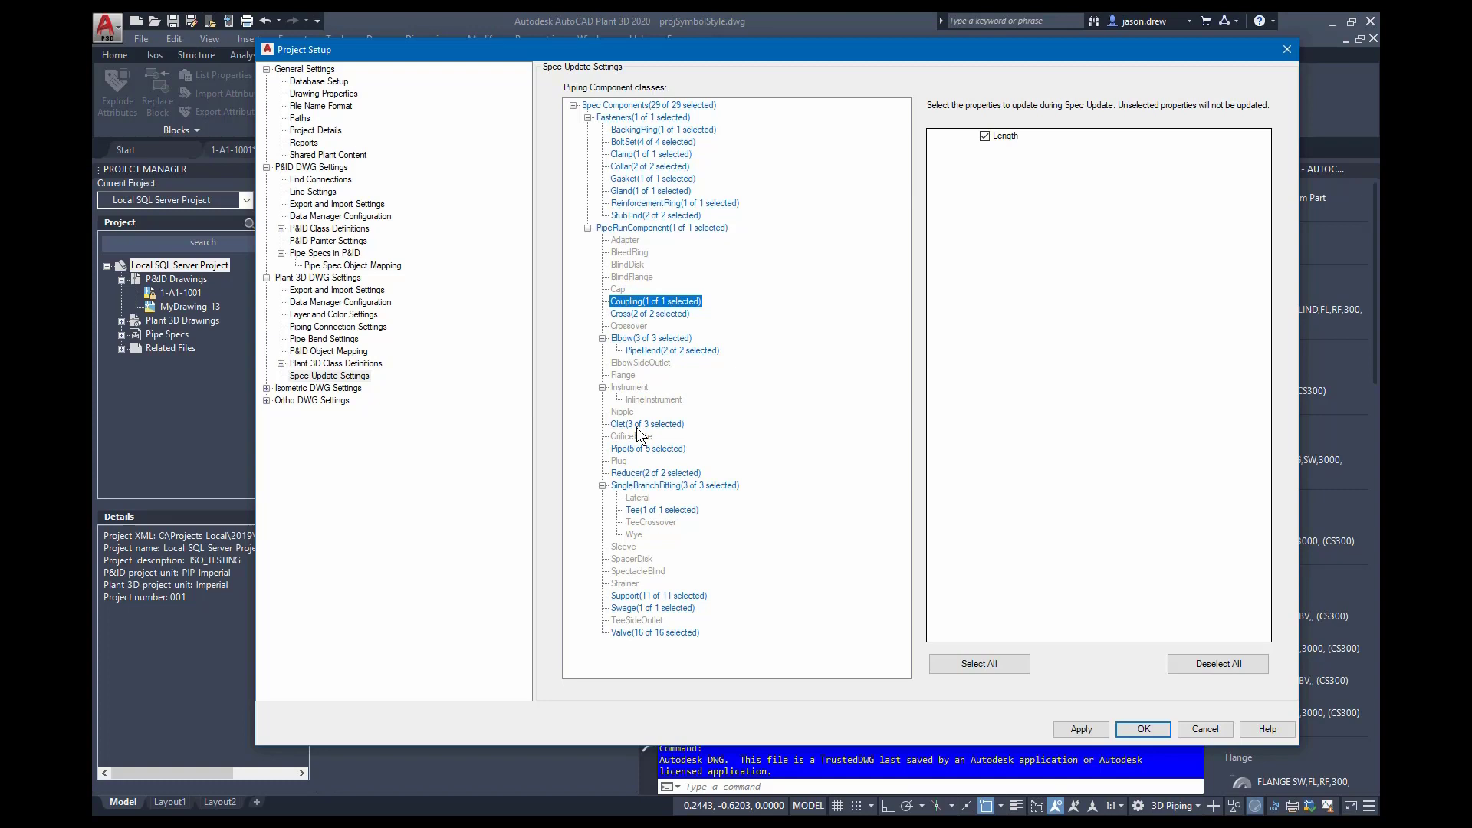
click(984, 136)
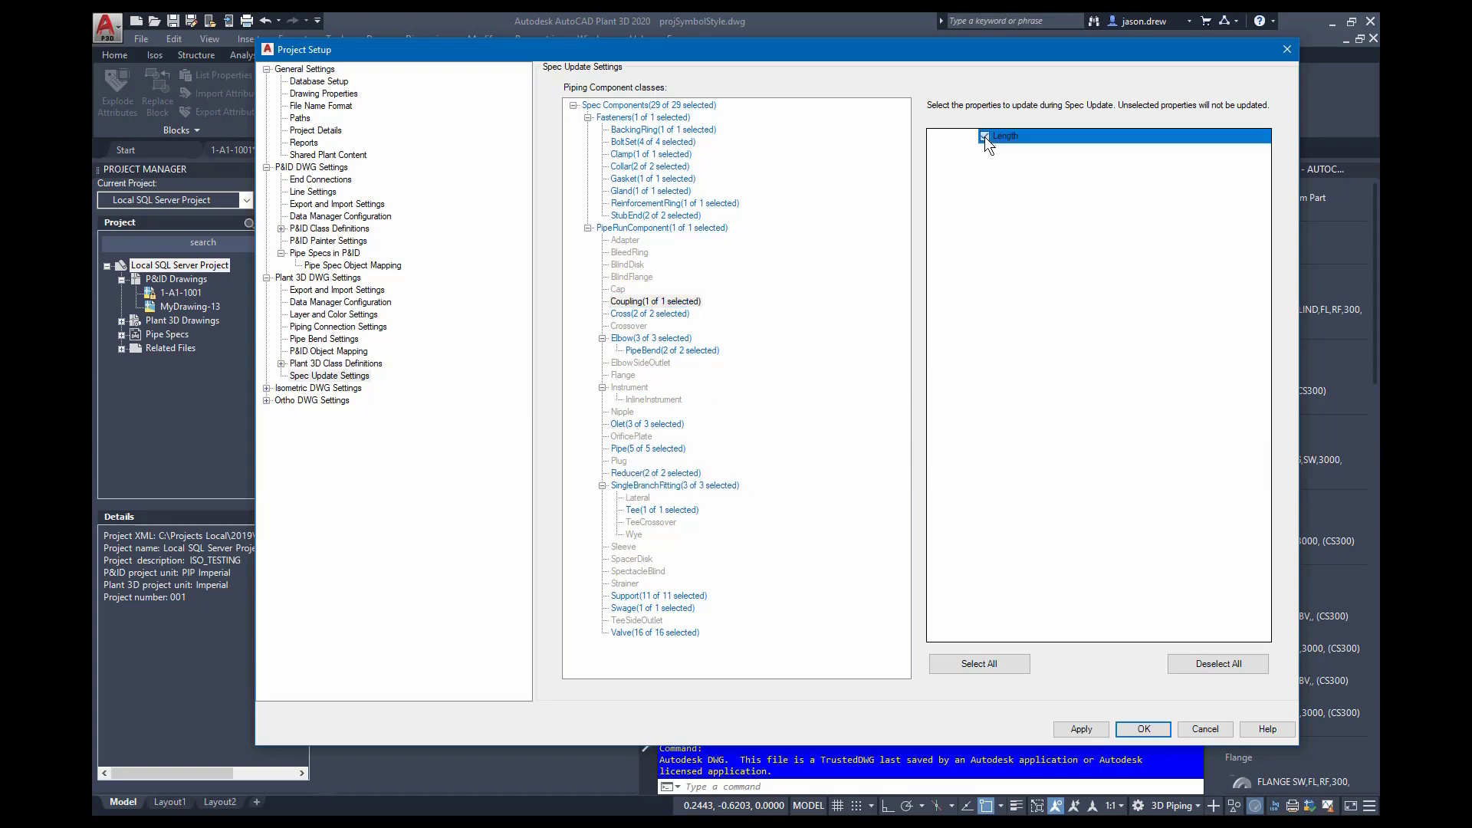